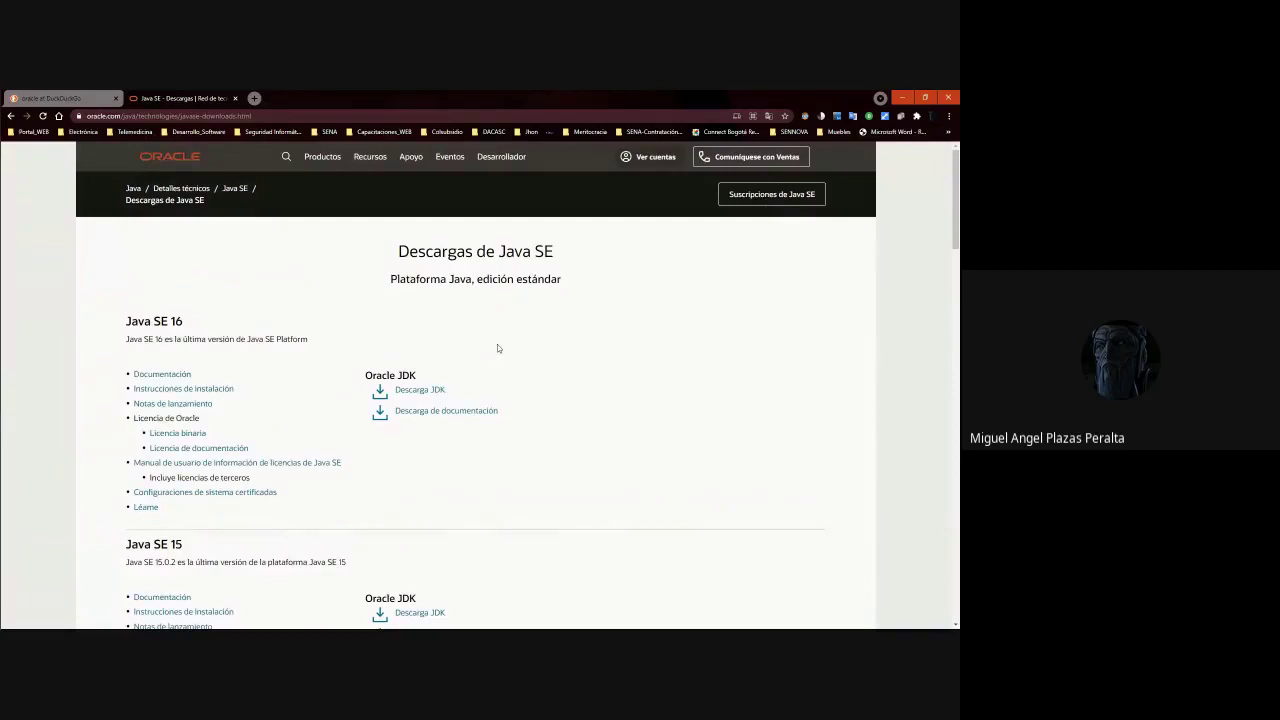
Open the Oracle JDK download page for Java SE 16 and review the installer packages offered for each operating system.
click(420, 390)
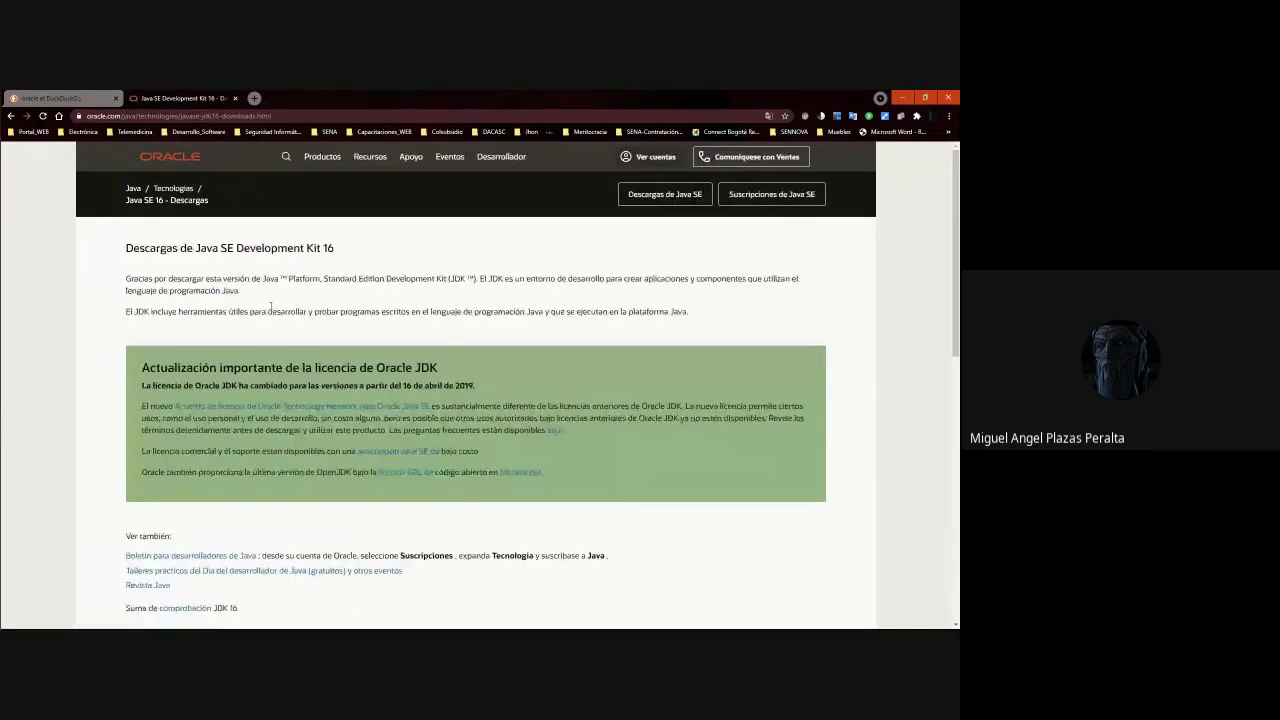
scroll(313, 338, down, 3)
scroll(310, 337, up, 3)
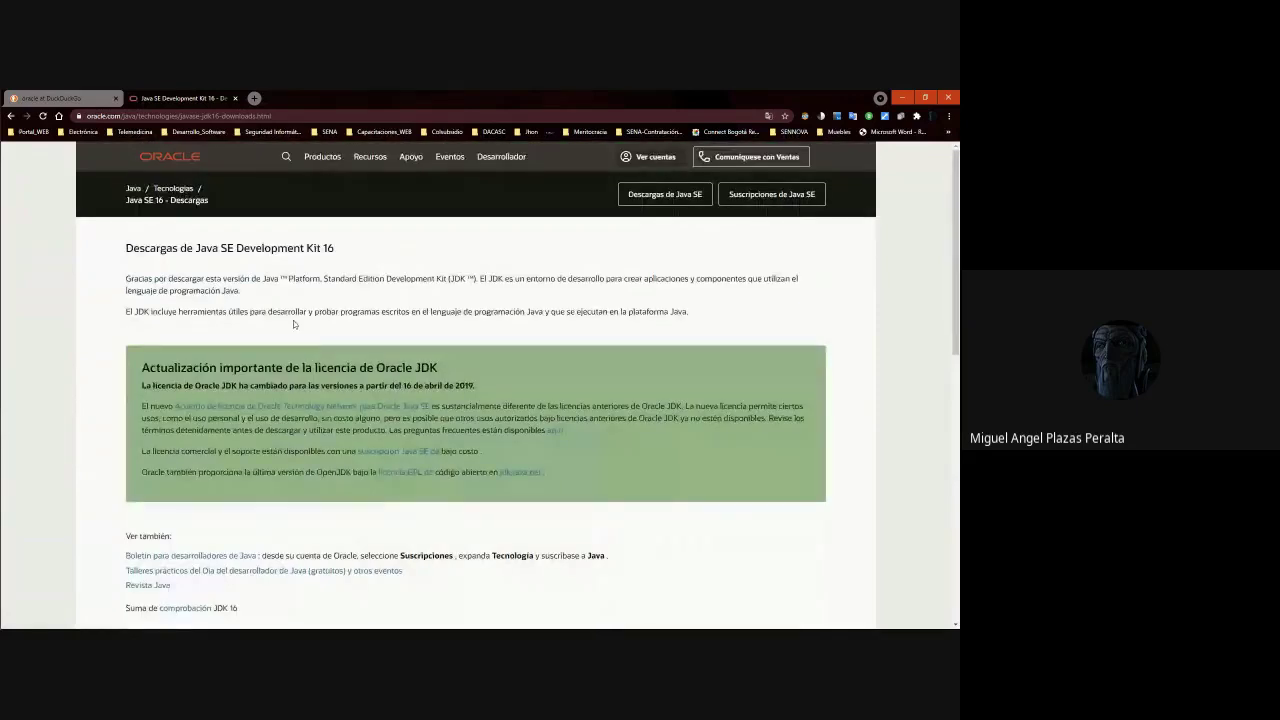
scroll(243, 320, down, 3)
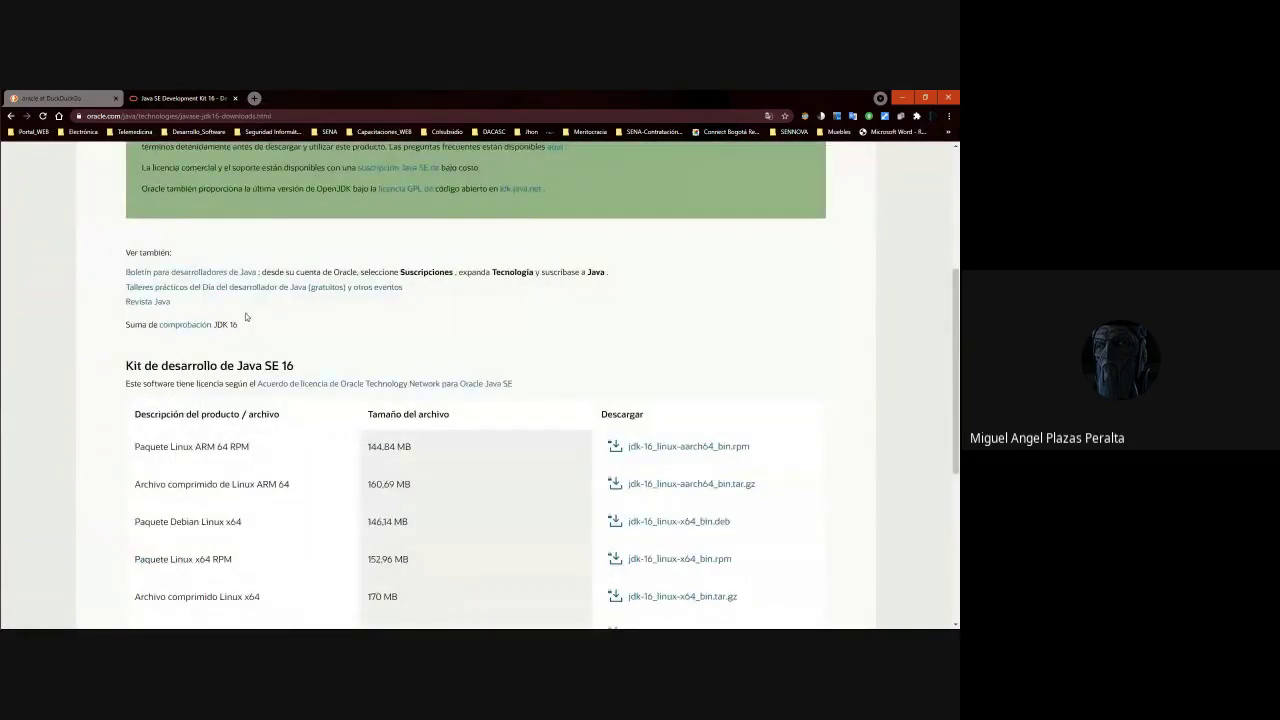
scroll(245, 317, down, 3)
scroll(255, 326, up, 3)
scroll(200, 400, down, 3)
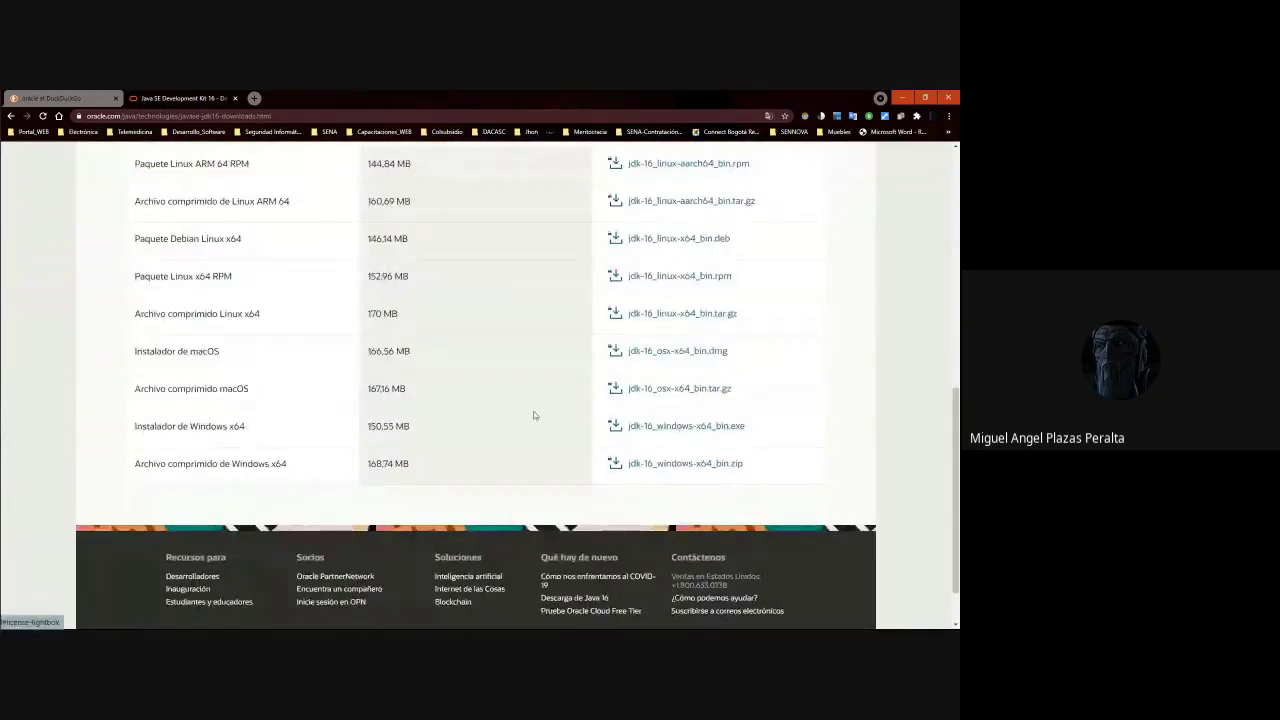
scroll(531, 414, up, 15)
click(226, 115)
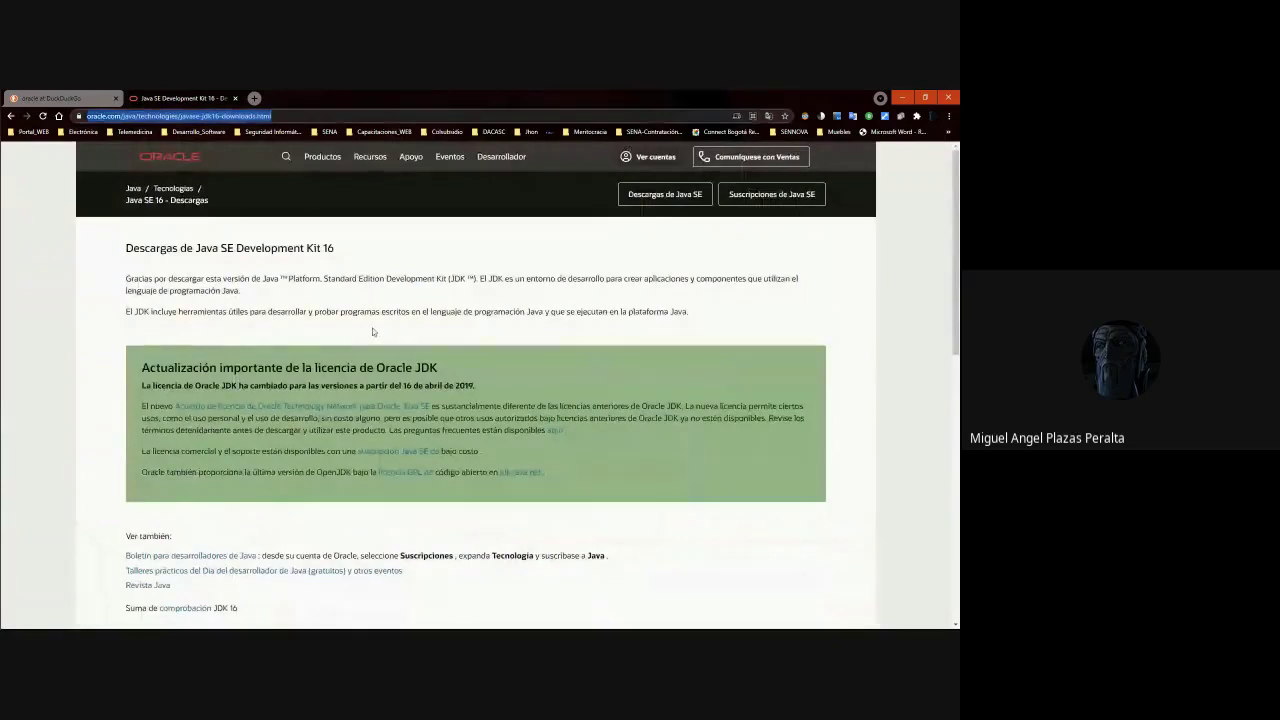
scroll(372, 332, down, 15)
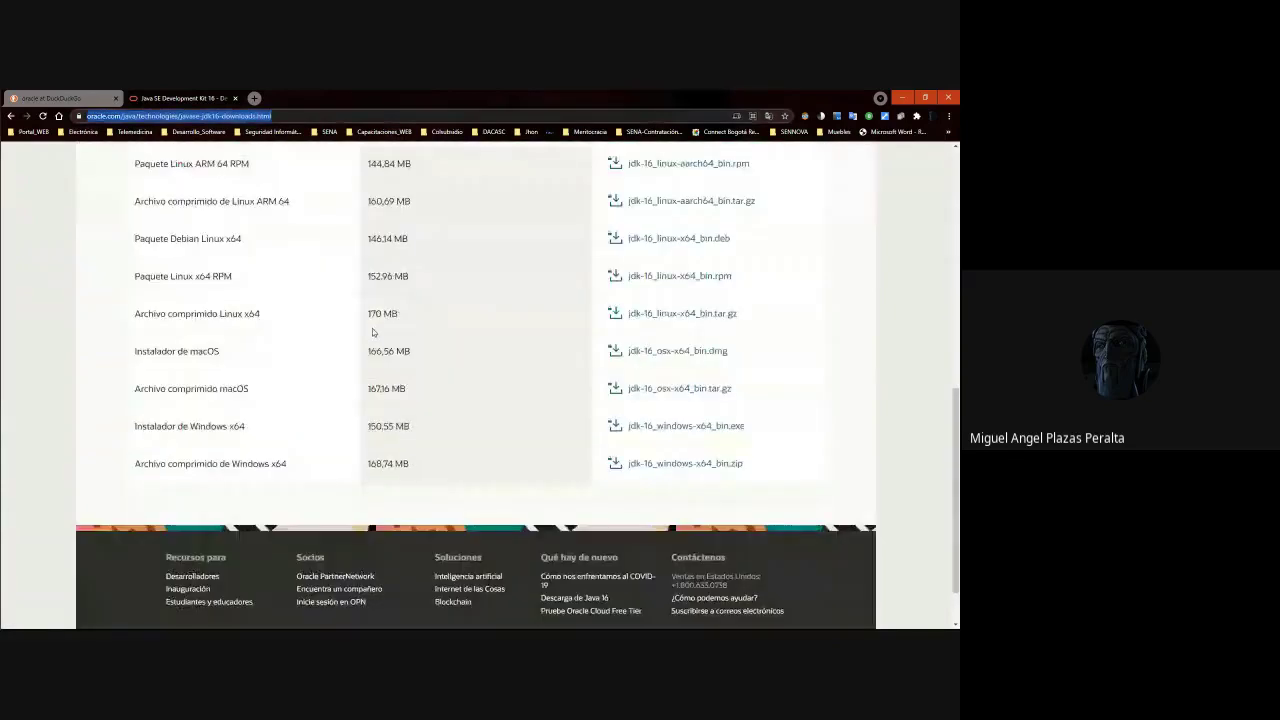
Download jdk-16_windows-x64_bin.exe, accepting the Oracle license agreement and saving the file to the Escritorio folder.
click(655, 428)
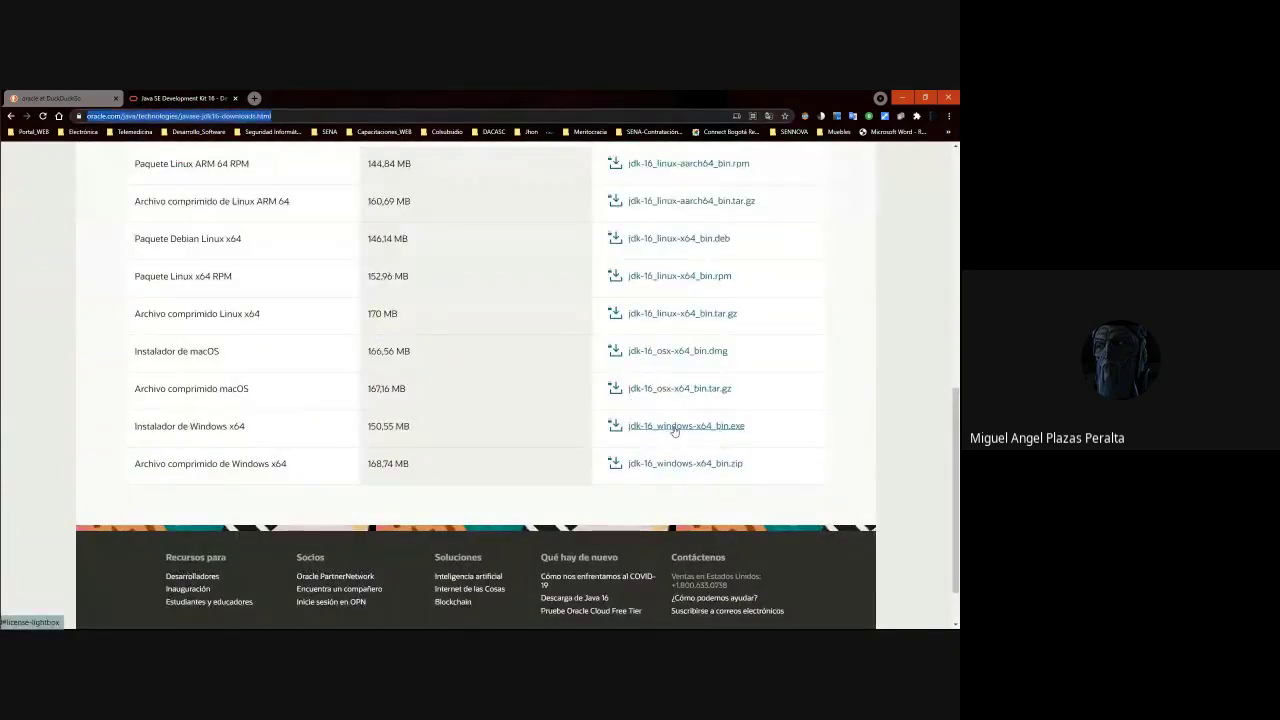
click(675, 430)
click(675, 430)
click(675, 430)
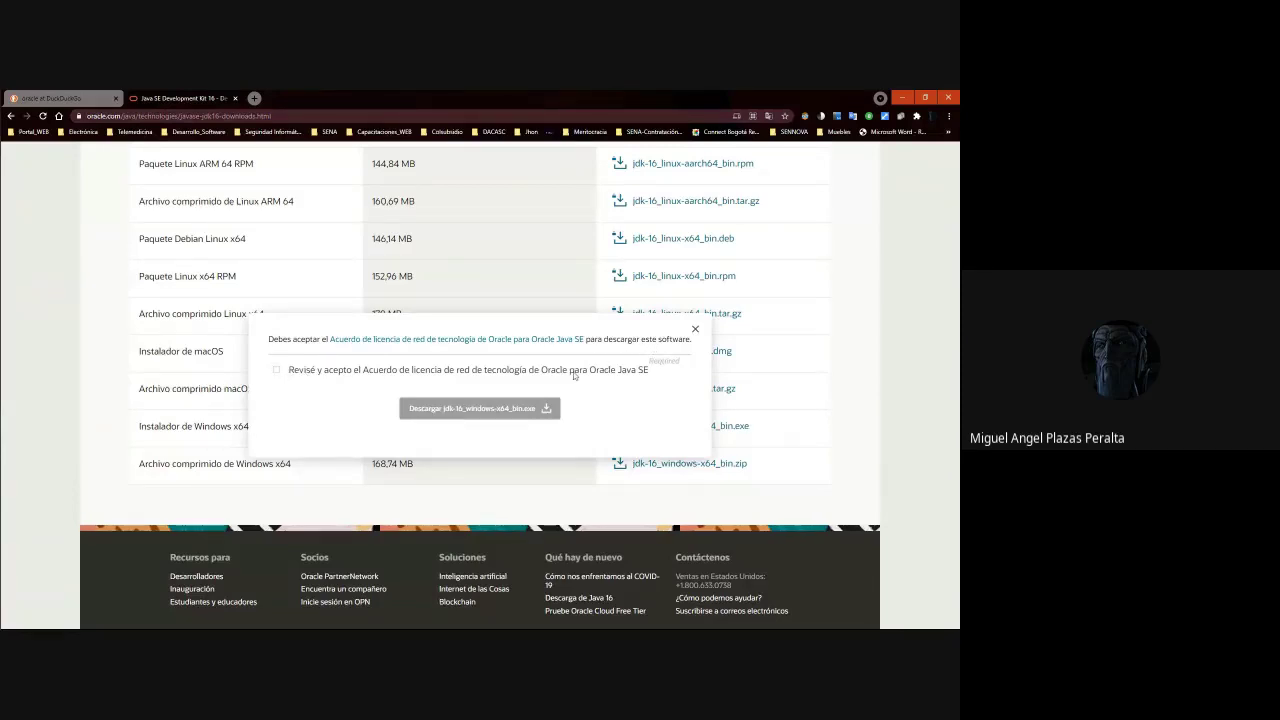
click(276, 369)
click(481, 412)
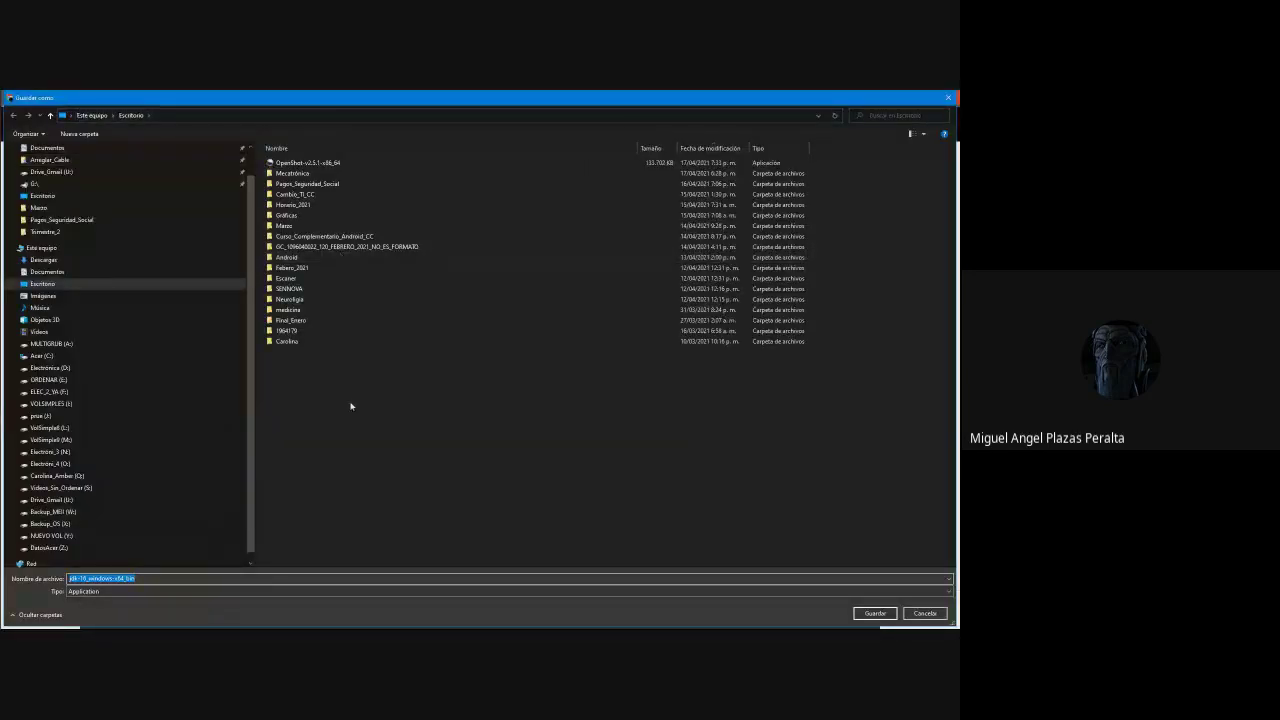
click(876, 613)
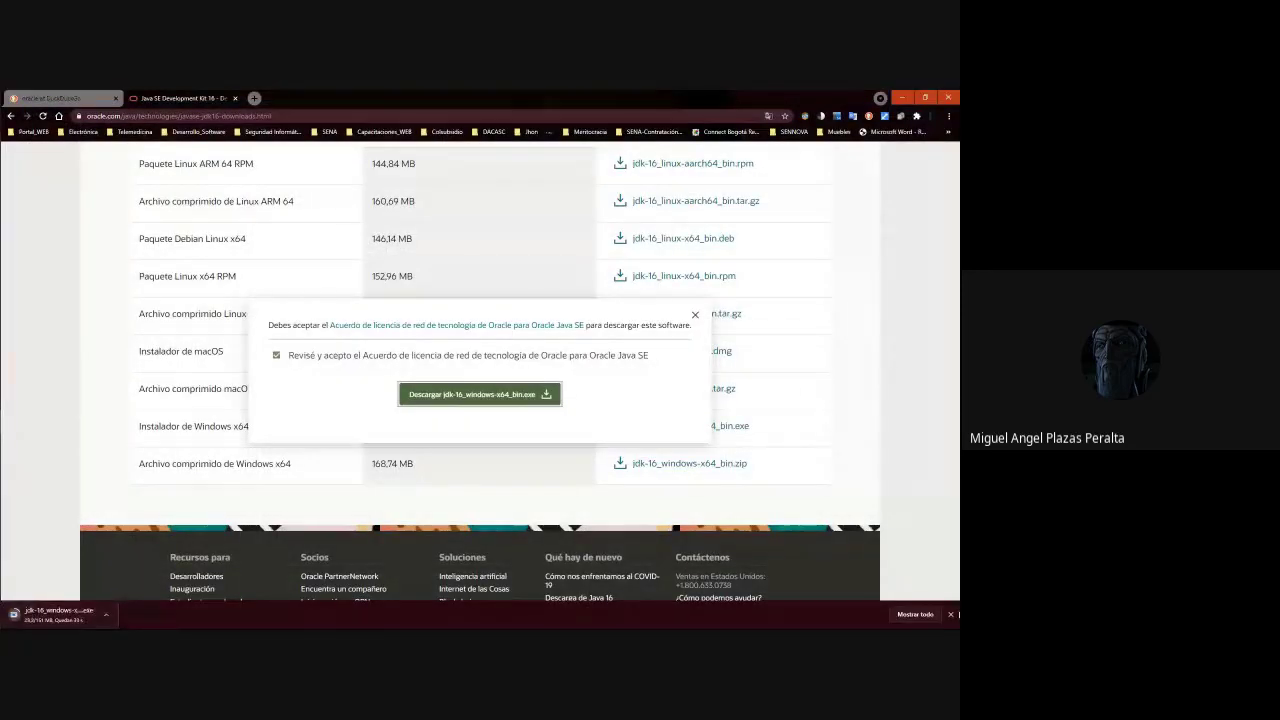
Show the full list of browser downloads and clear all of its old entries.
click(915, 614)
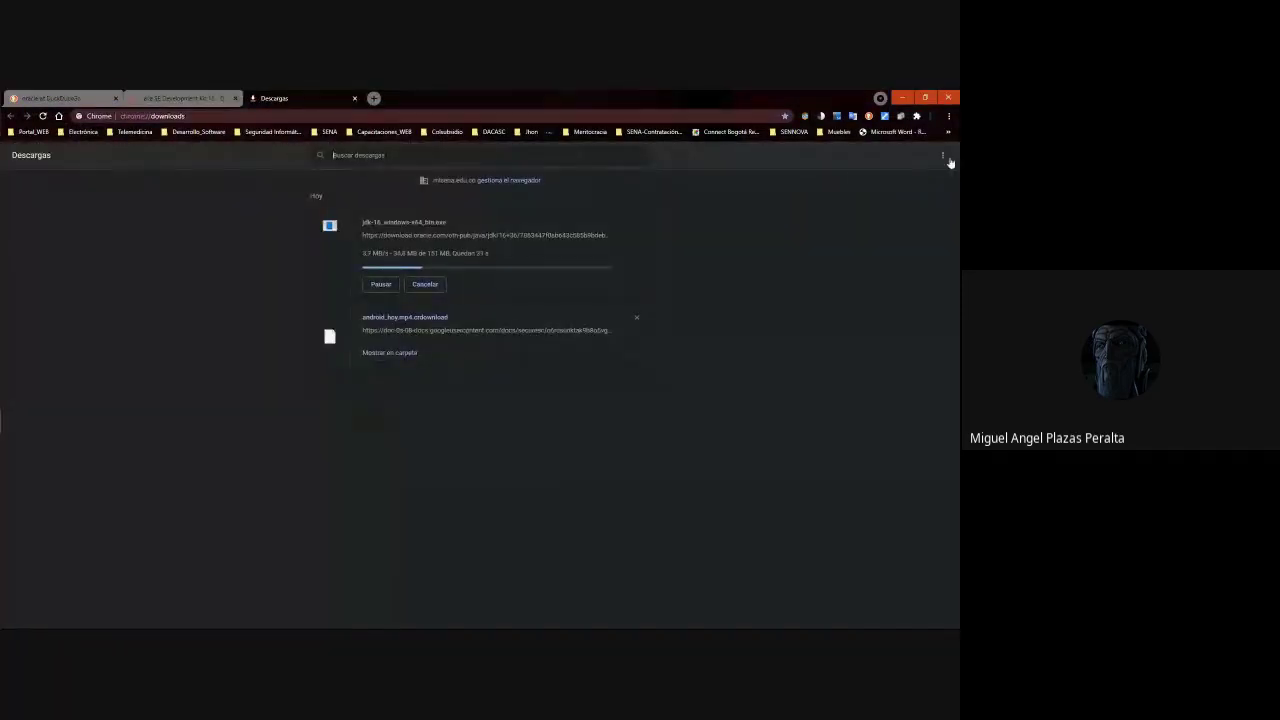
click(945, 157)
click(872, 164)
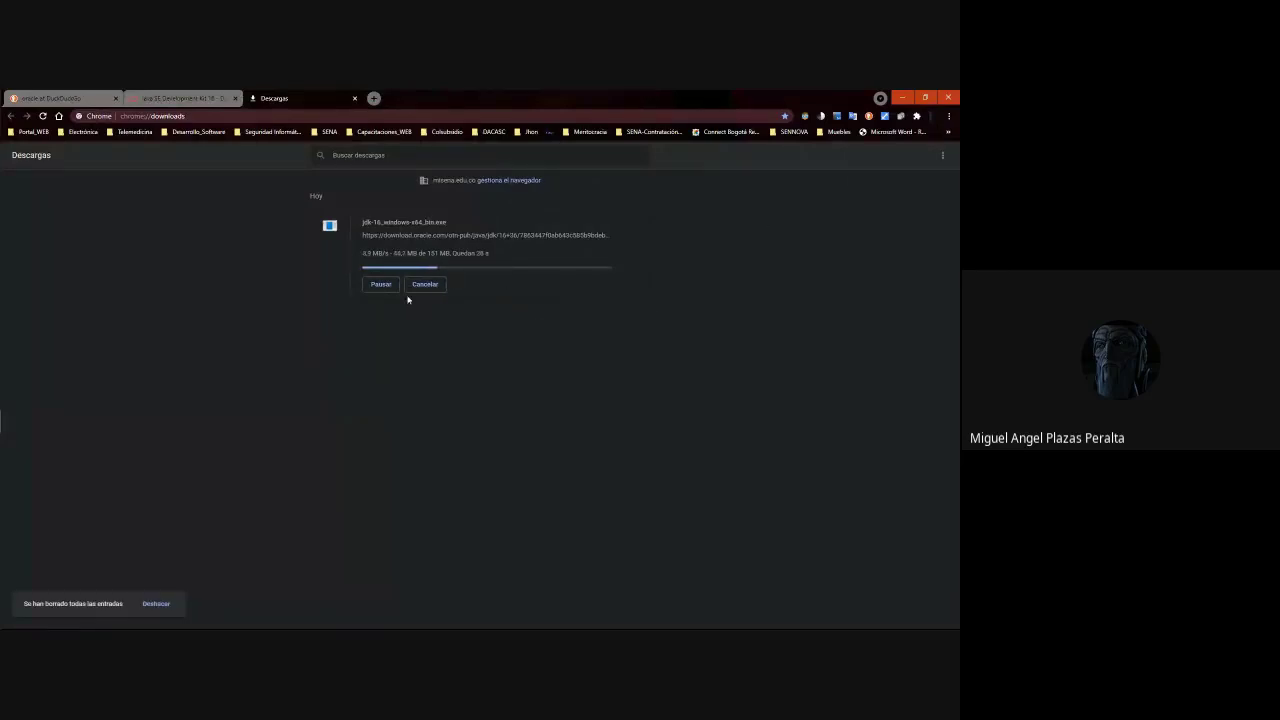
key(ctrl)
key(ctrl)
key(ctrl)
key(ctrl)
key(ctrl)
key(ctrl)
key(ctrl)
key(ctrl)
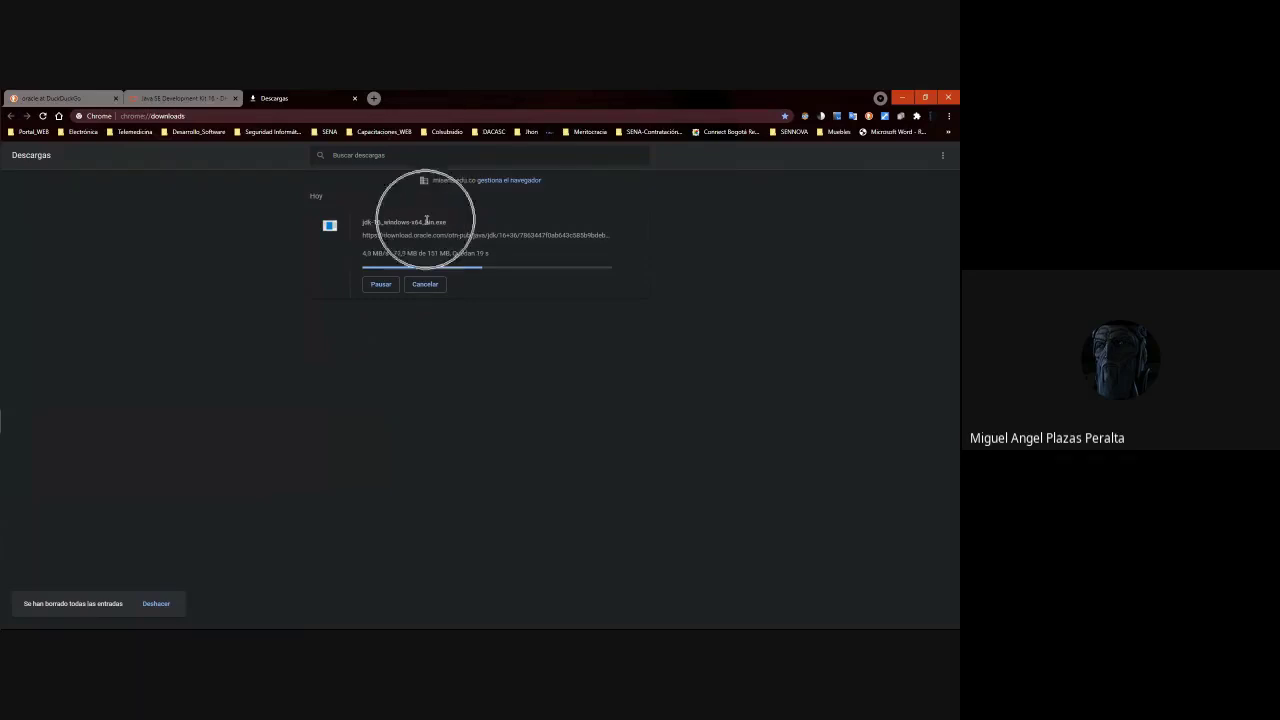
Switch to File Explorer and open the Java folder inside Archivos de programa on drive C to check its contents.
mouse_move(15, 190)
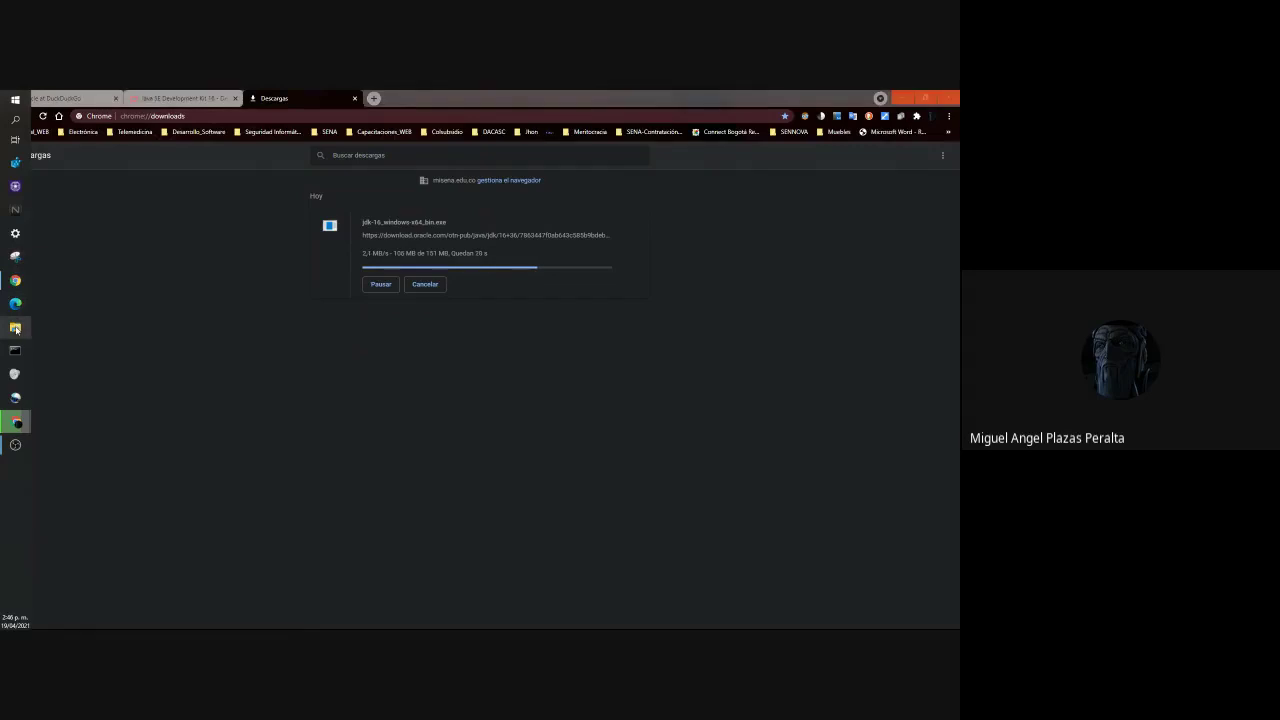
click(15, 328)
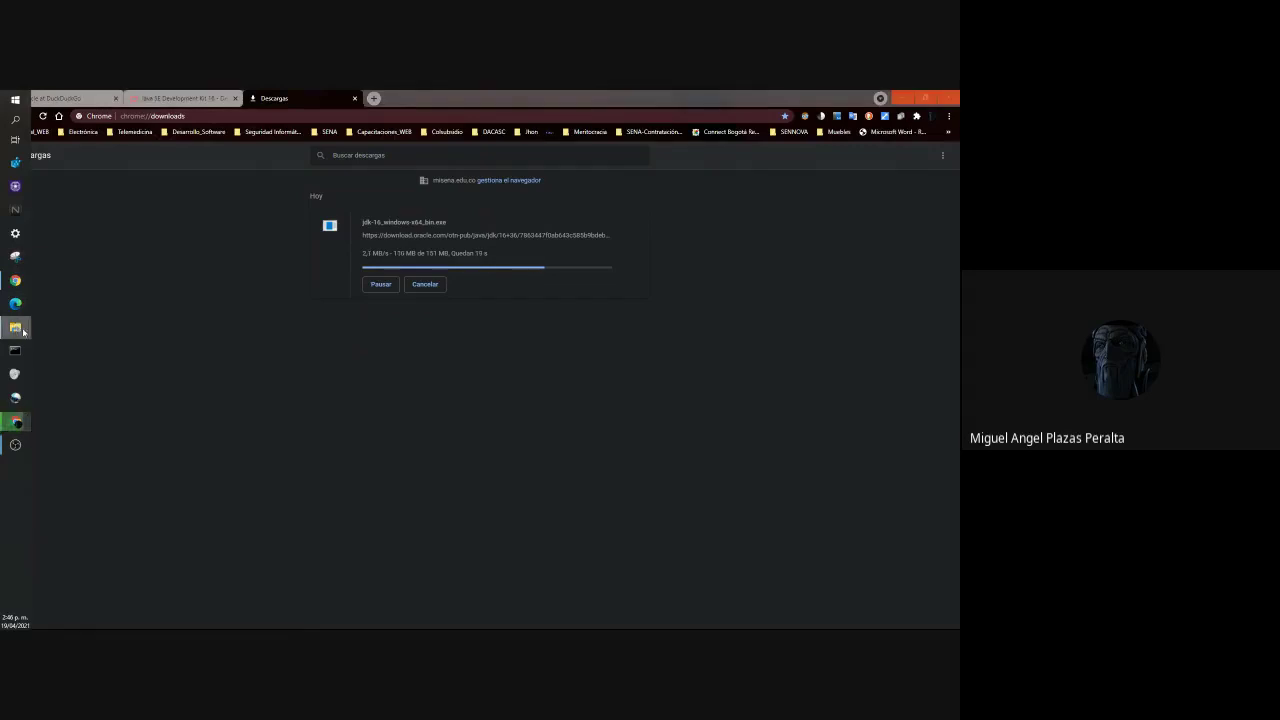
double_click(403, 115)
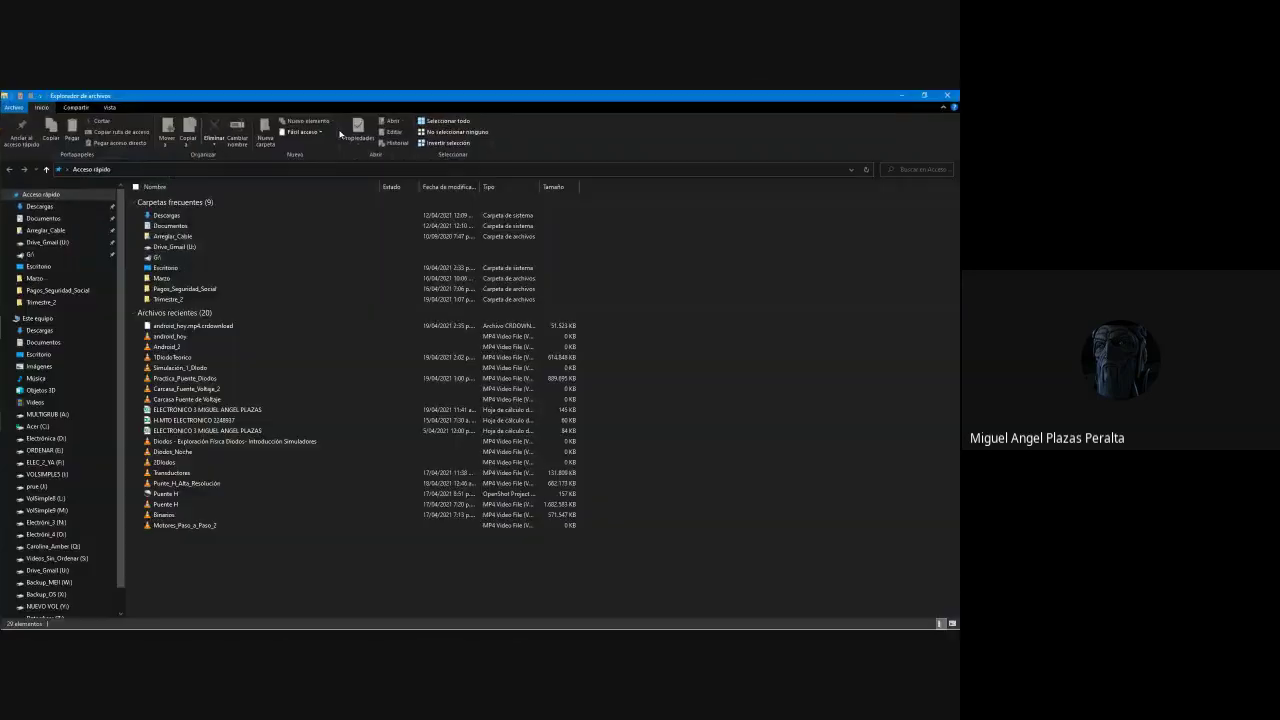
click(45, 320)
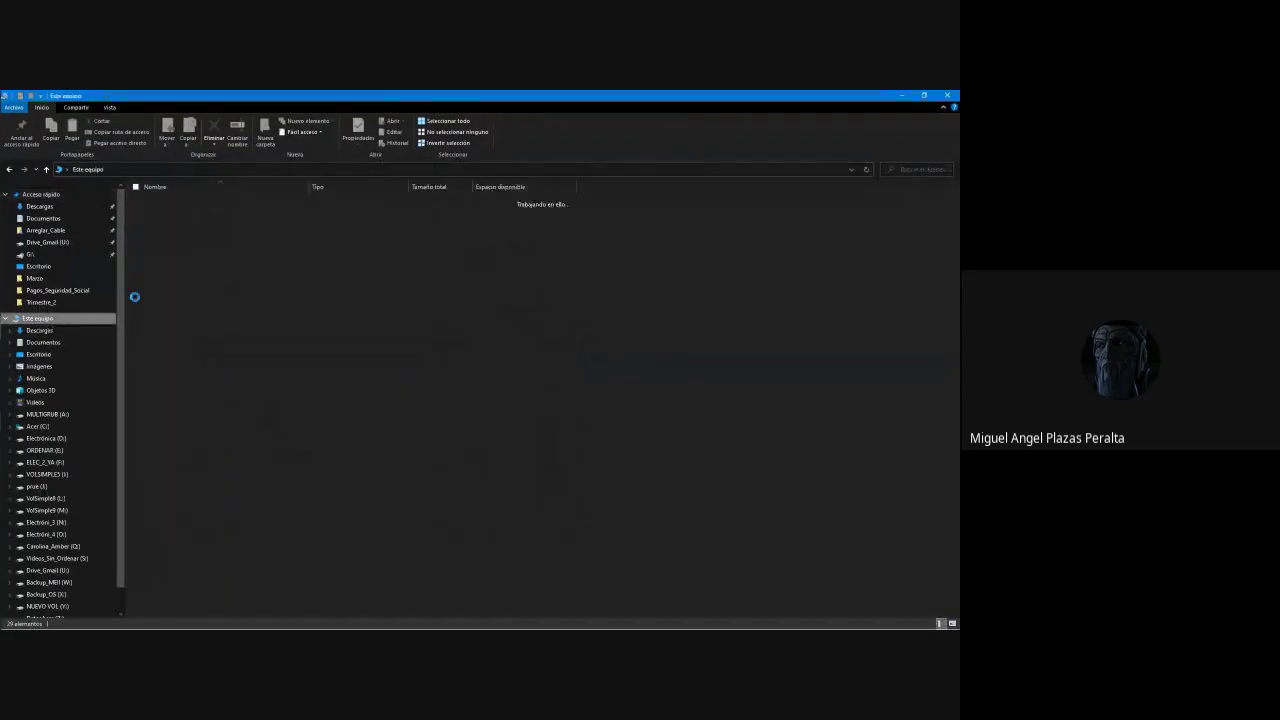
click(176, 317)
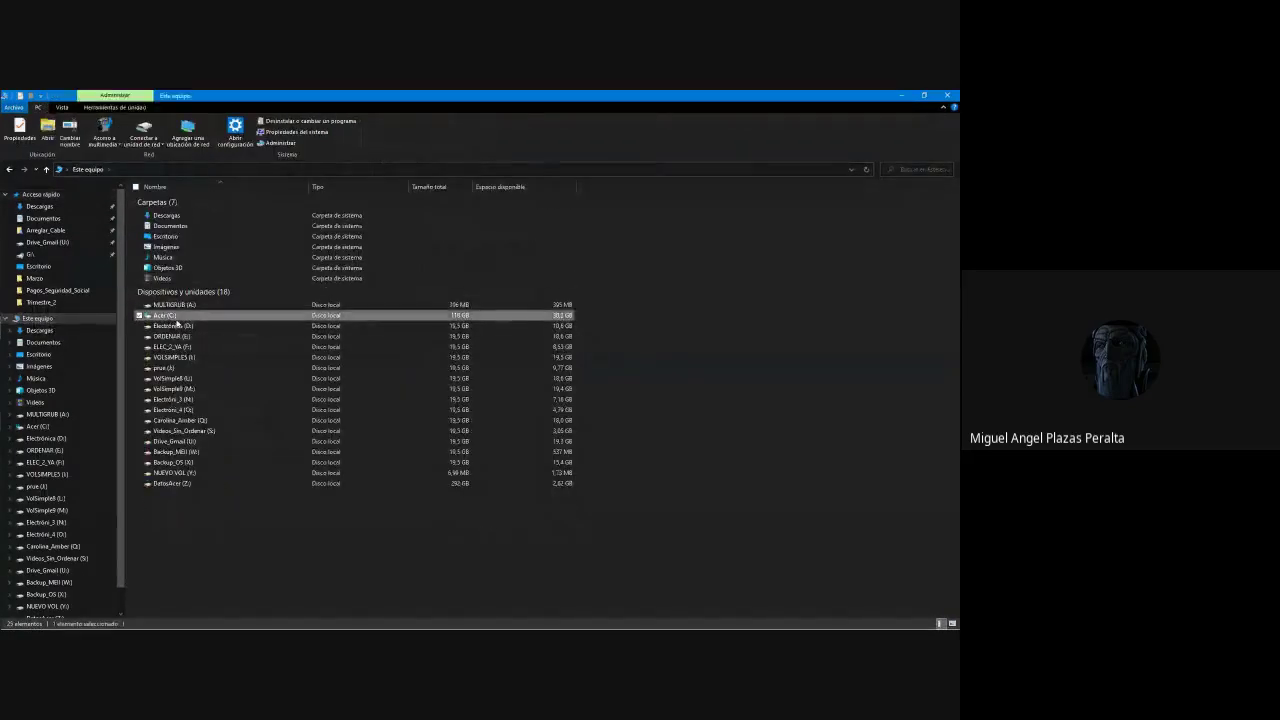
double_click(176, 317)
double_click(205, 229)
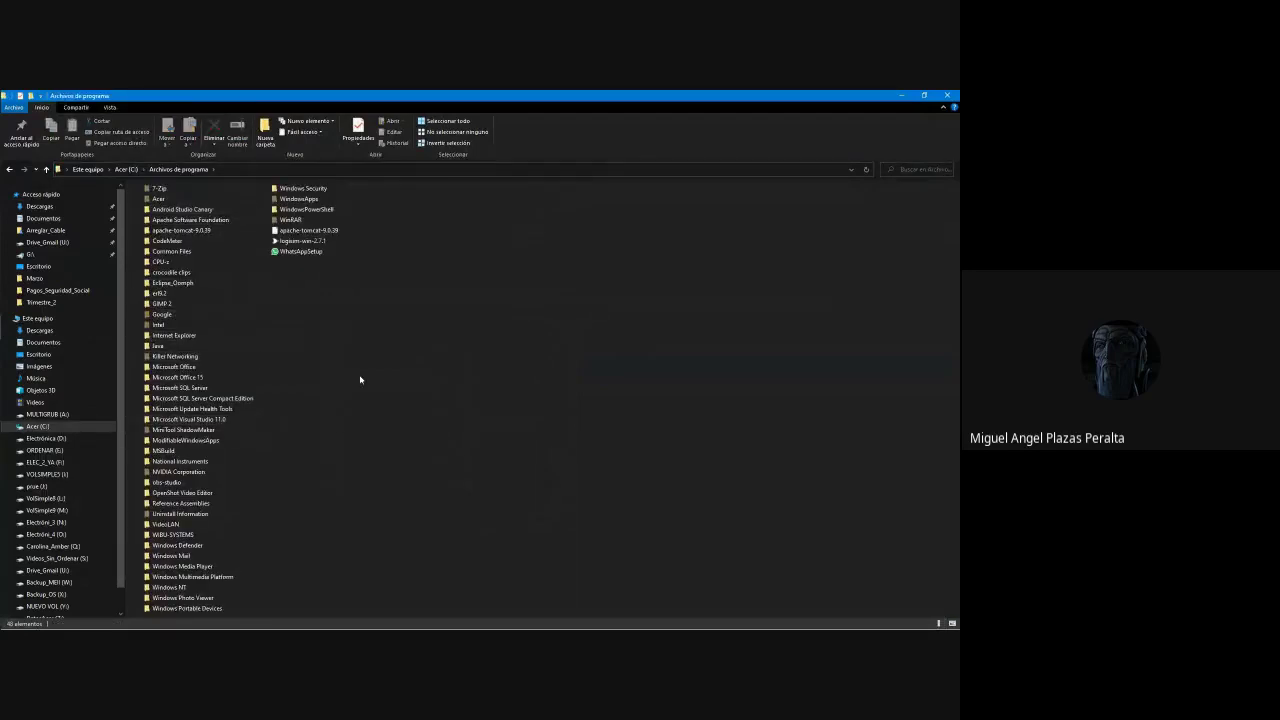
double_click(158, 345)
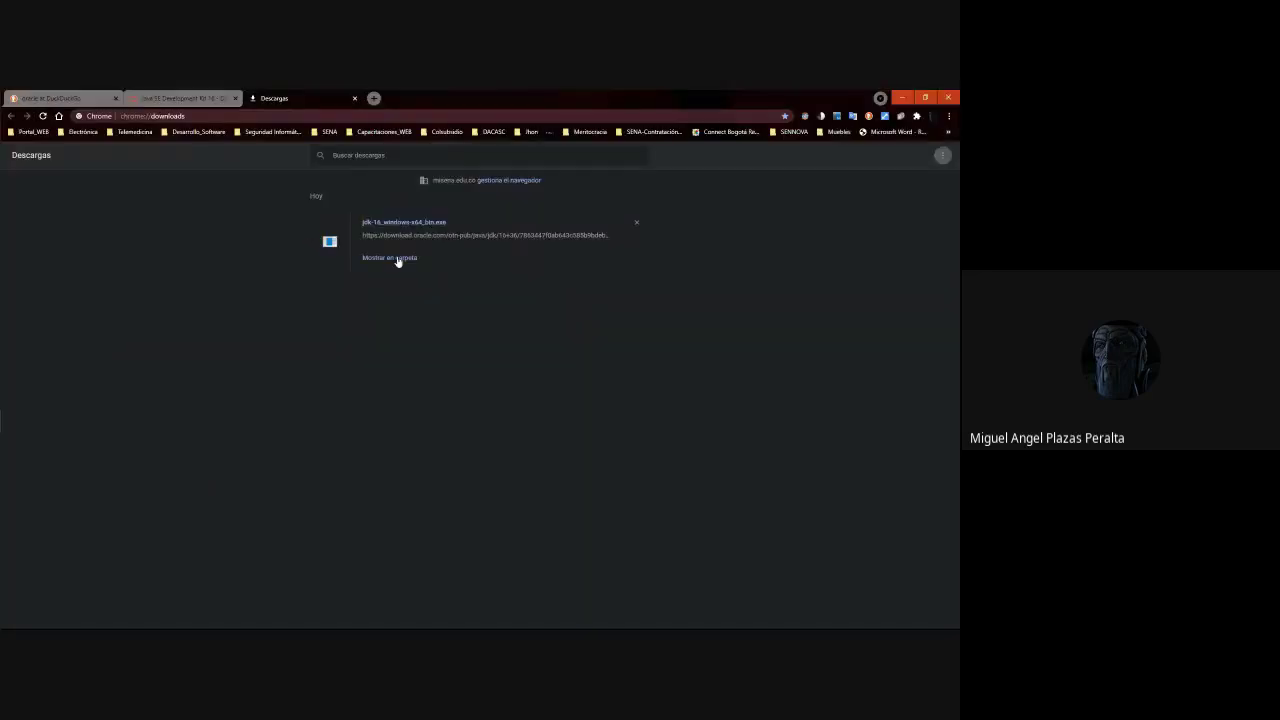
Show the downloaded jdk-16_windows-x64_bin file in its folder and run it as administrator.
click(400, 259)
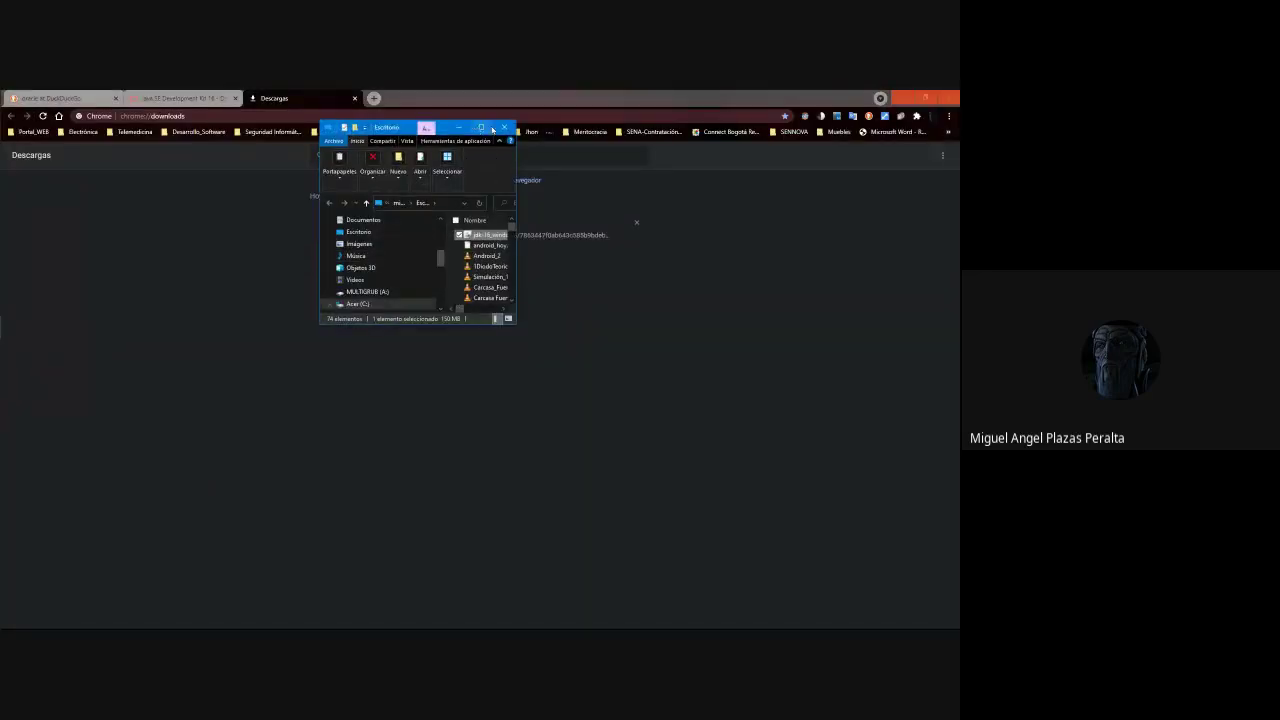
click(481, 127)
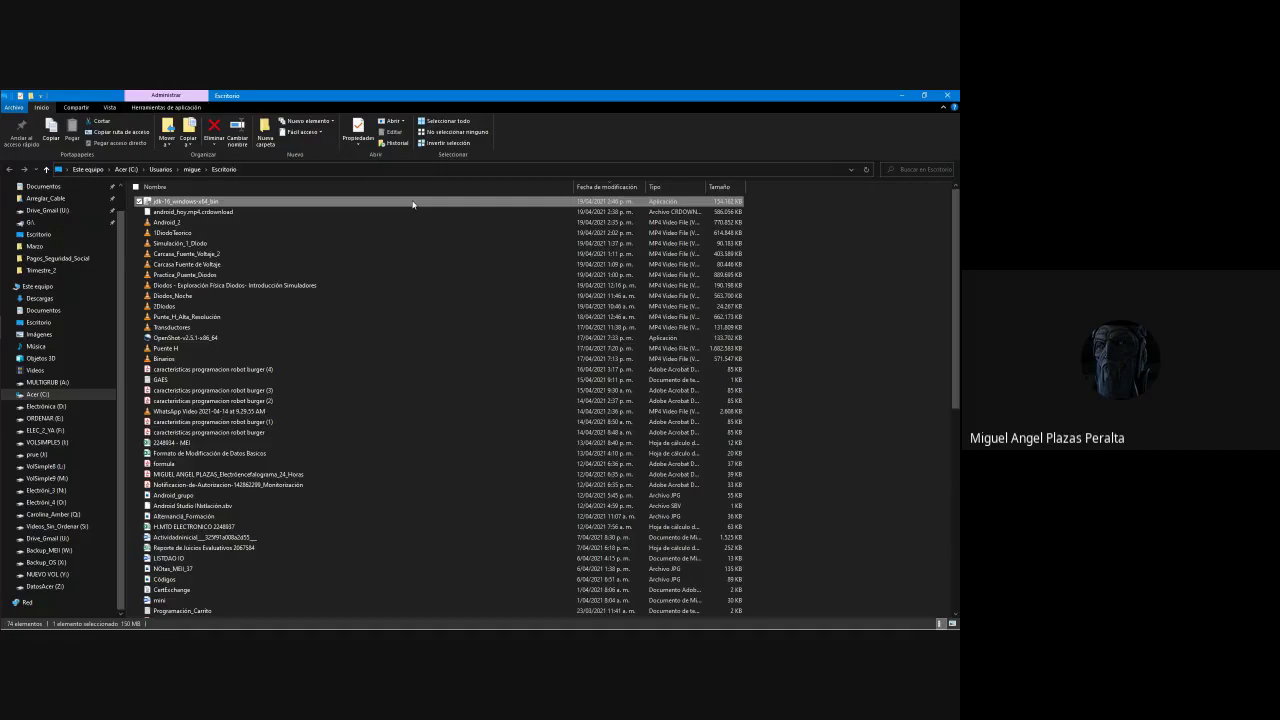
click(184, 204)
click(184, 204)
right_click(184, 202)
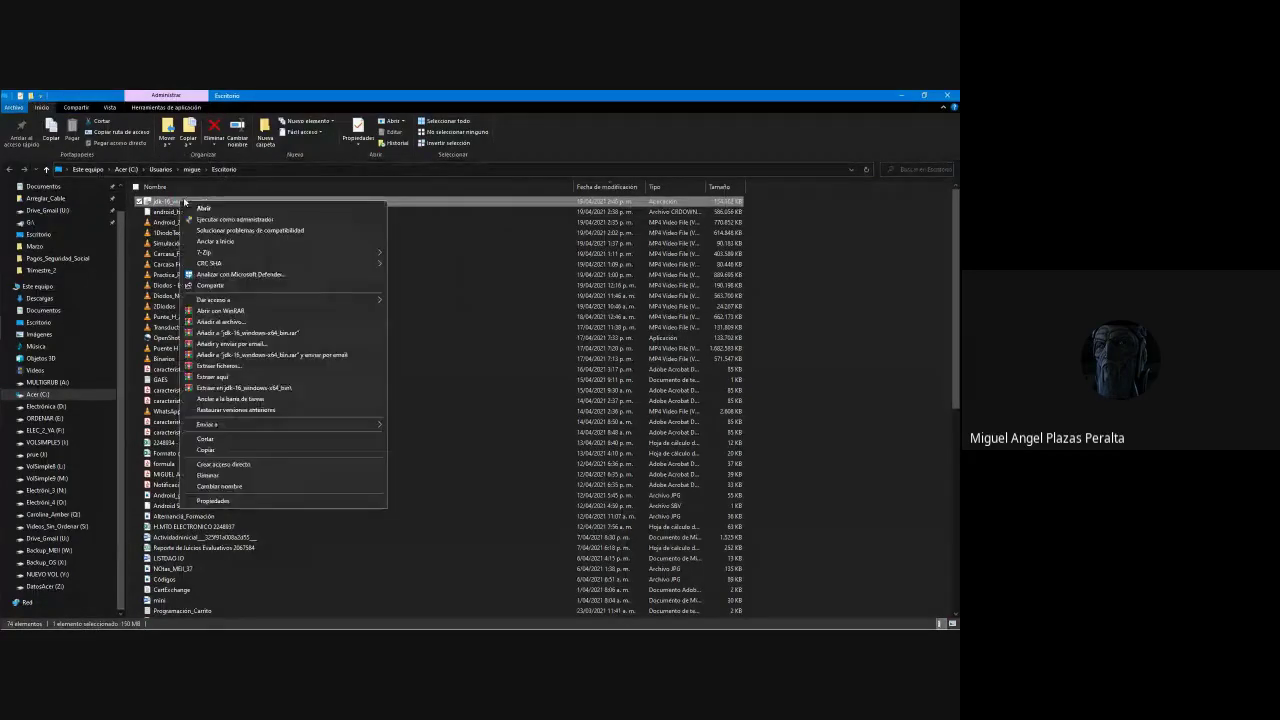
click(226, 217)
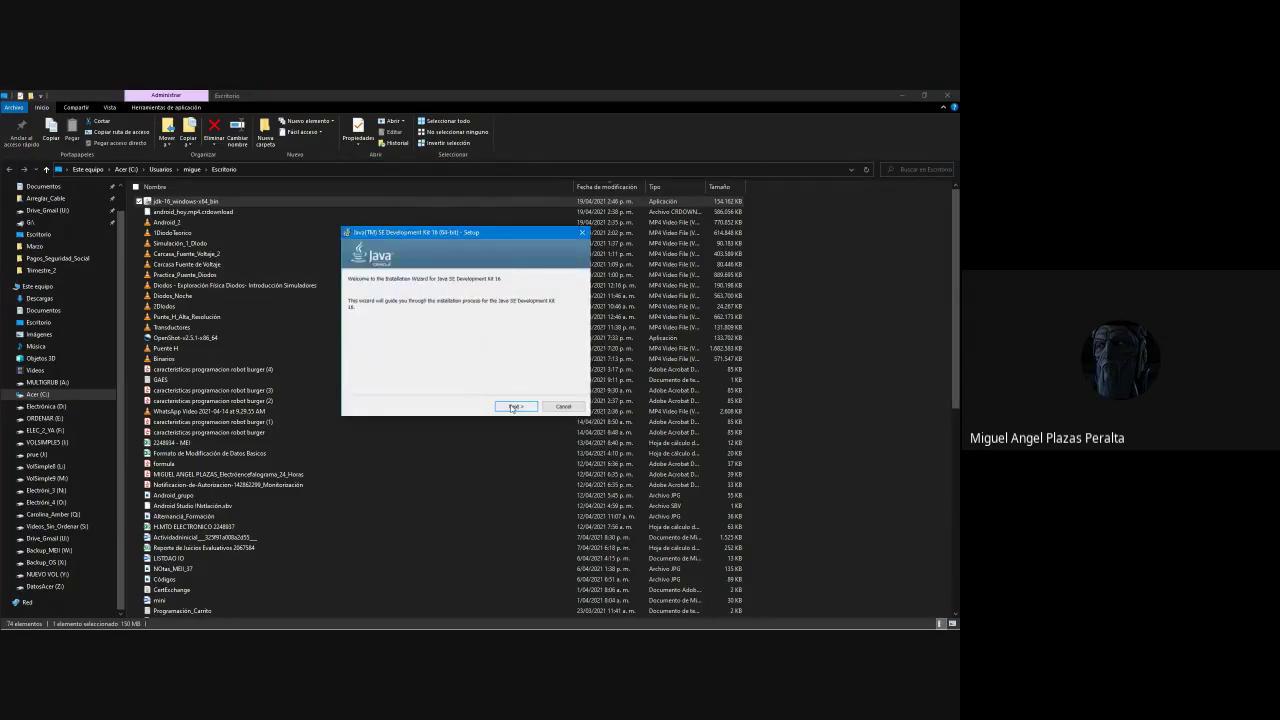
Install the Java SE Development Kit 16, changing the destination folder to C:\Program Files\Java\.
click(514, 407)
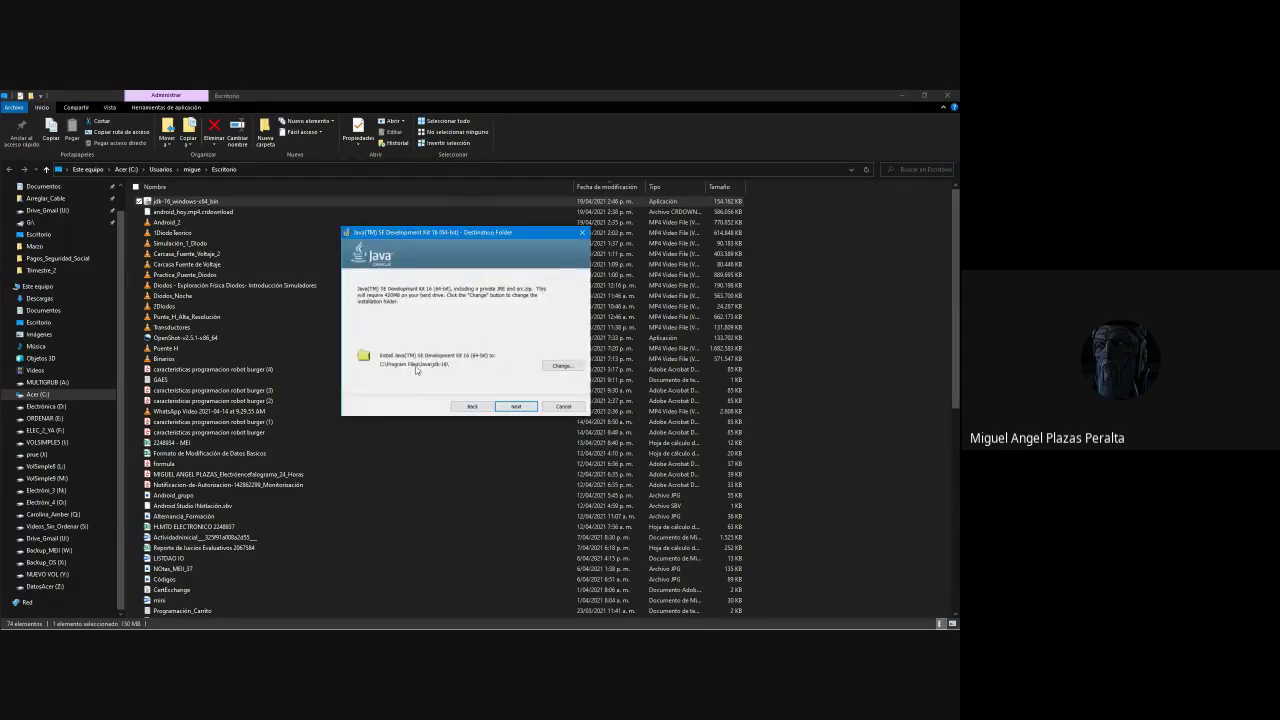
click(570, 366)
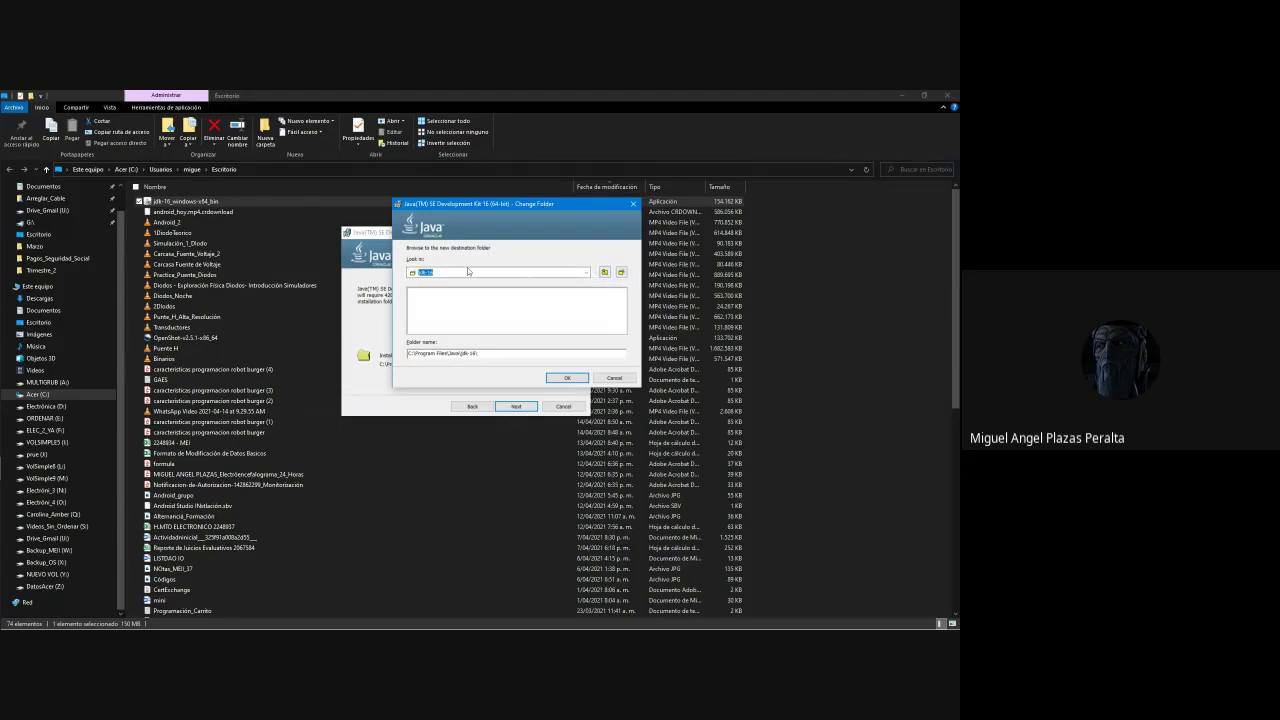
click(603, 272)
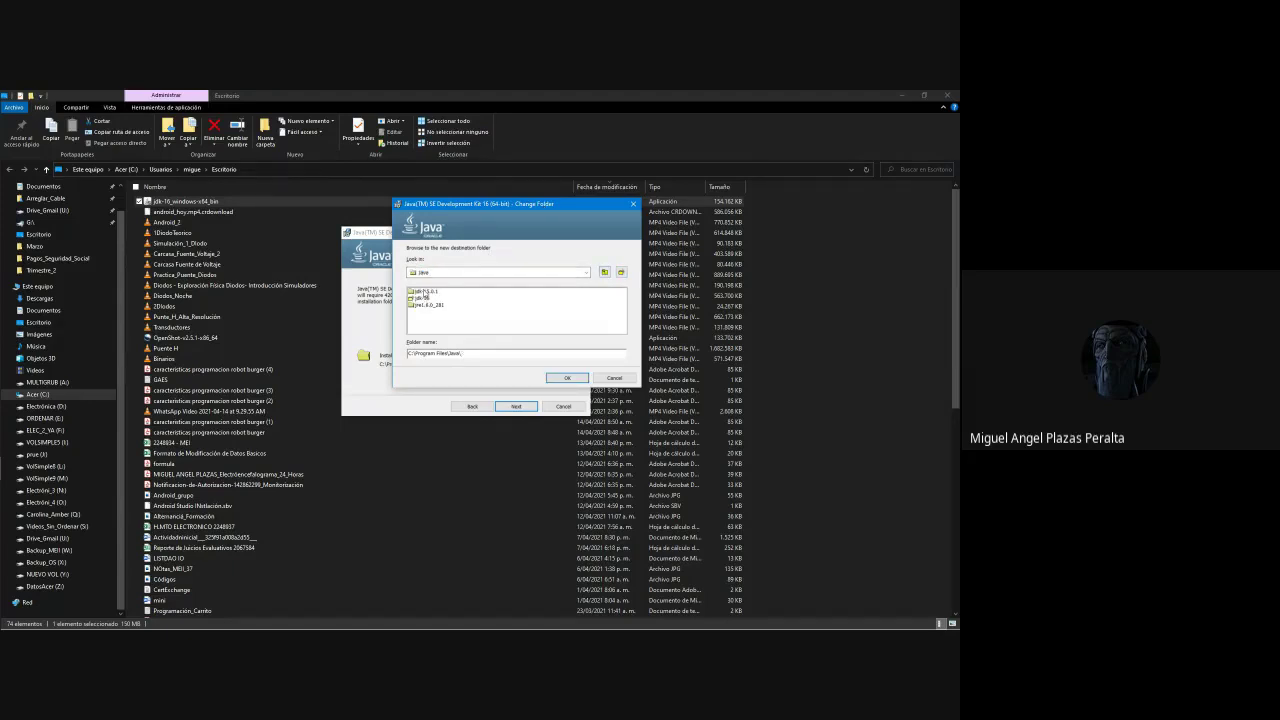
click(567, 378)
click(514, 406)
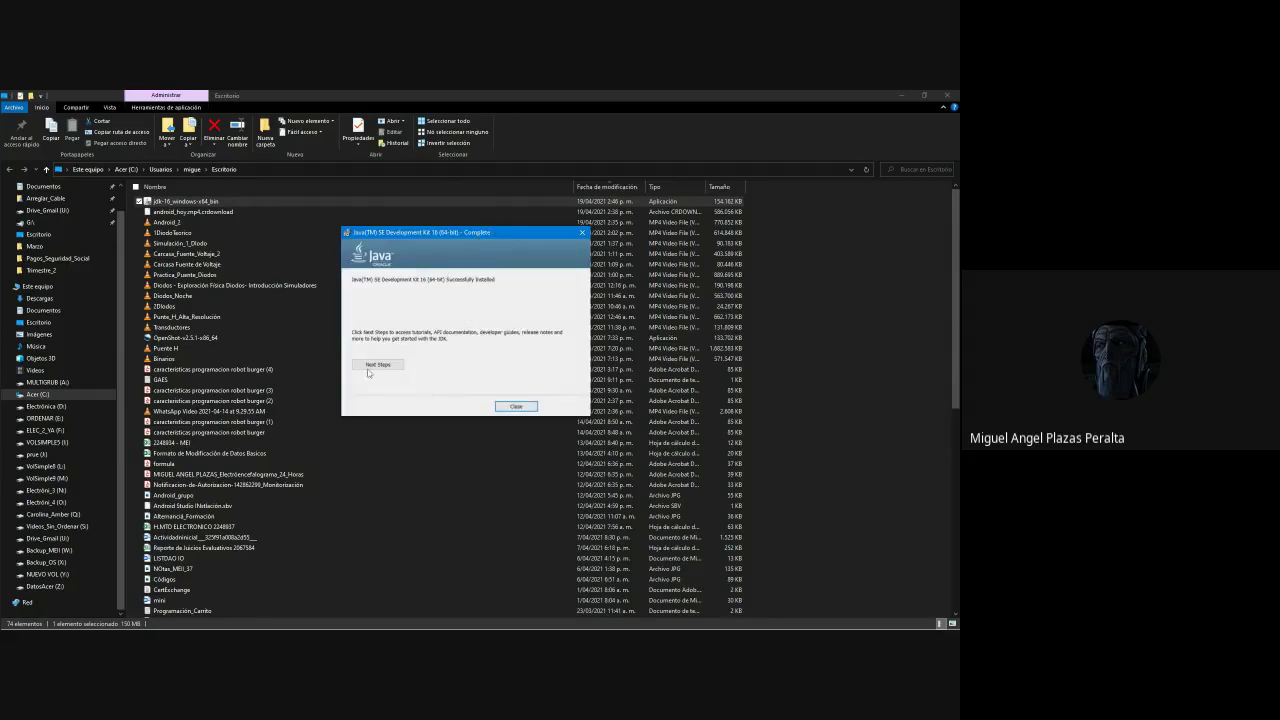
View the JDK 16 documentation through the installer's next steps, accepting all cookies, and close both the page and the installer.
click(370, 366)
click(372, 366)
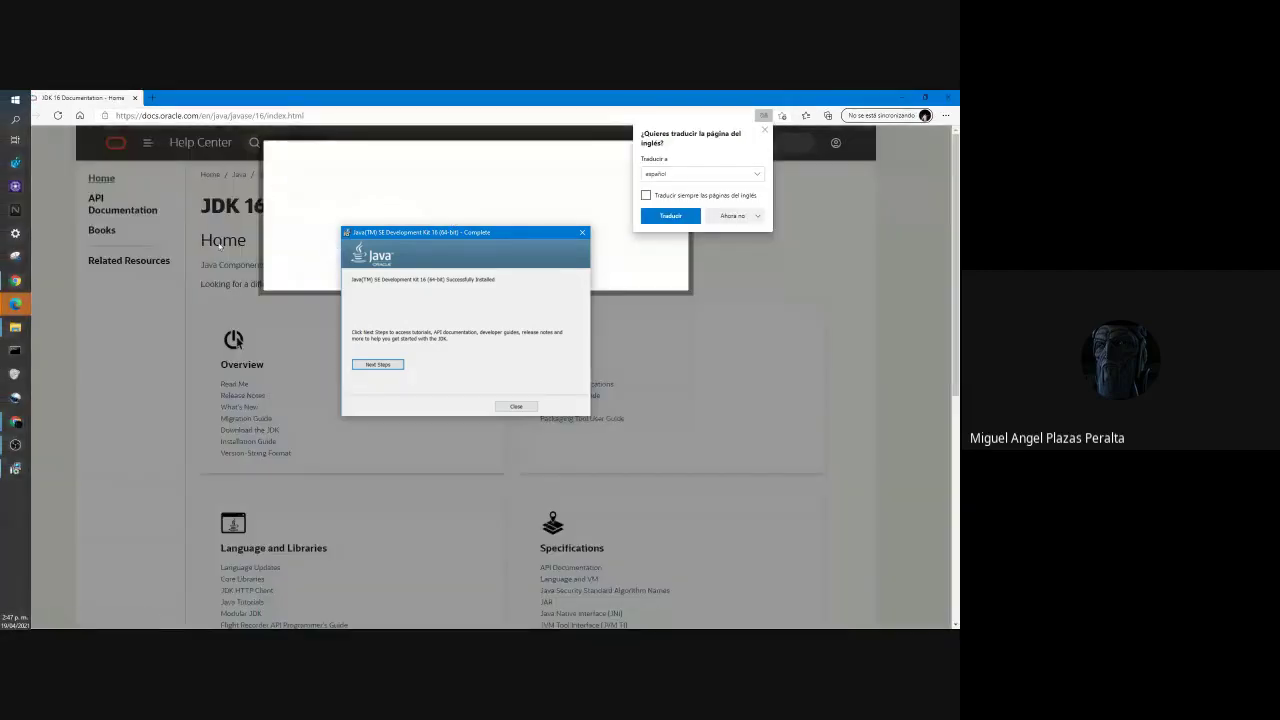
click(219, 245)
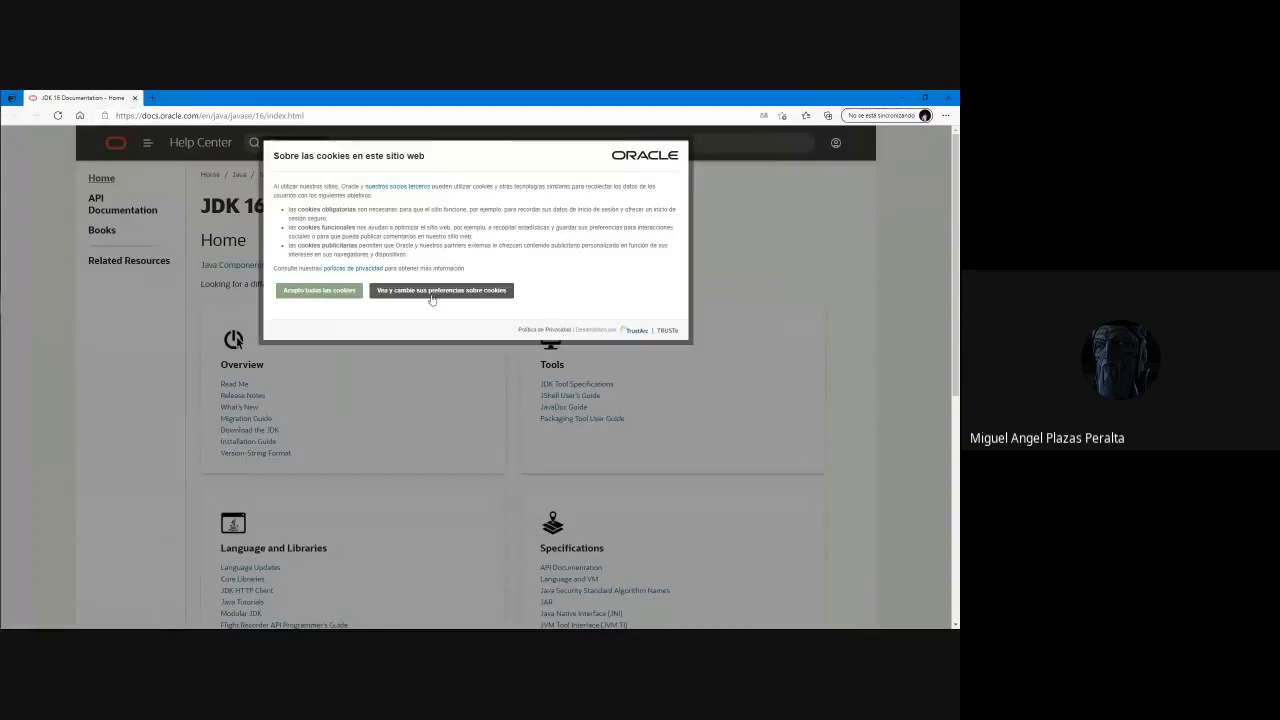
click(314, 298)
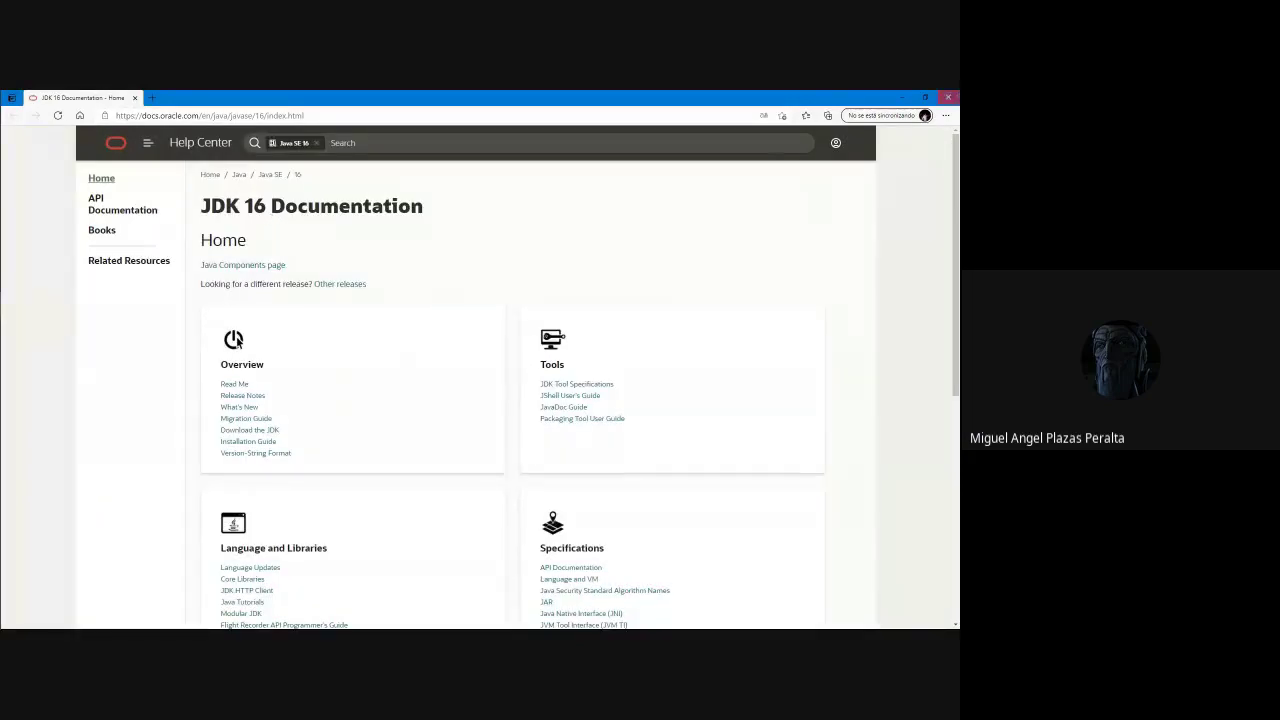
key(ctrl+w)
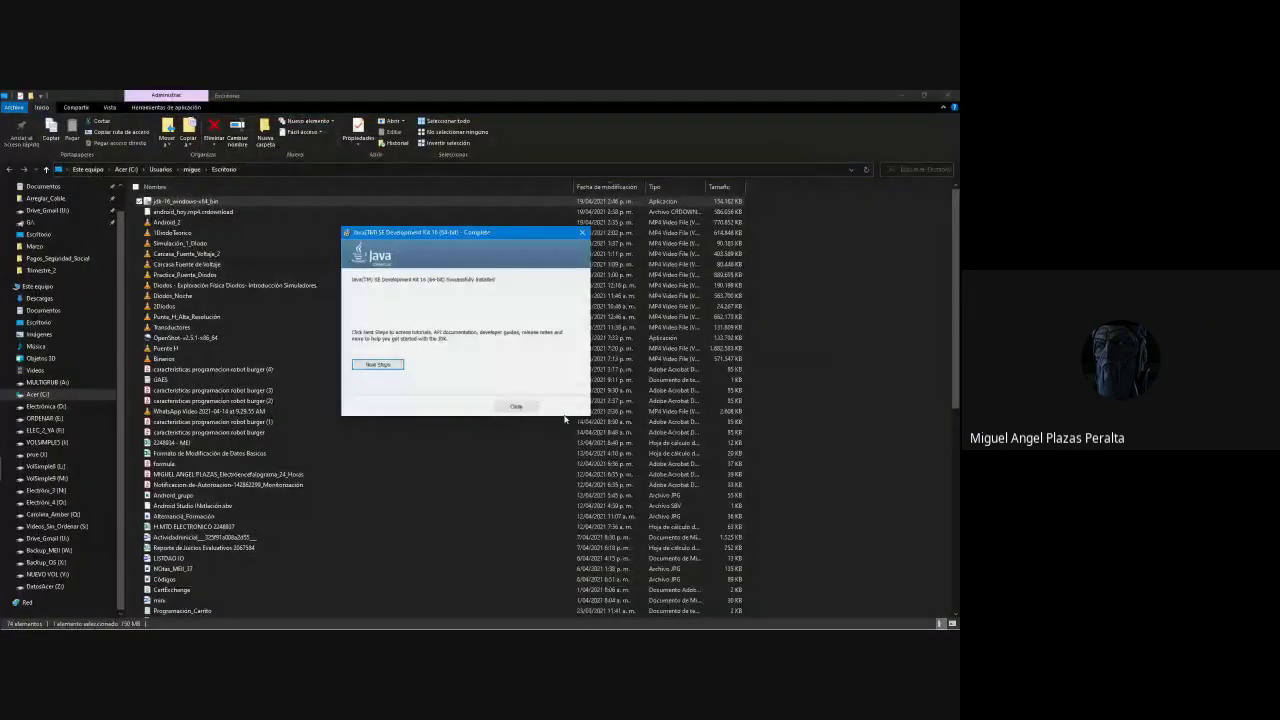
click(516, 406)
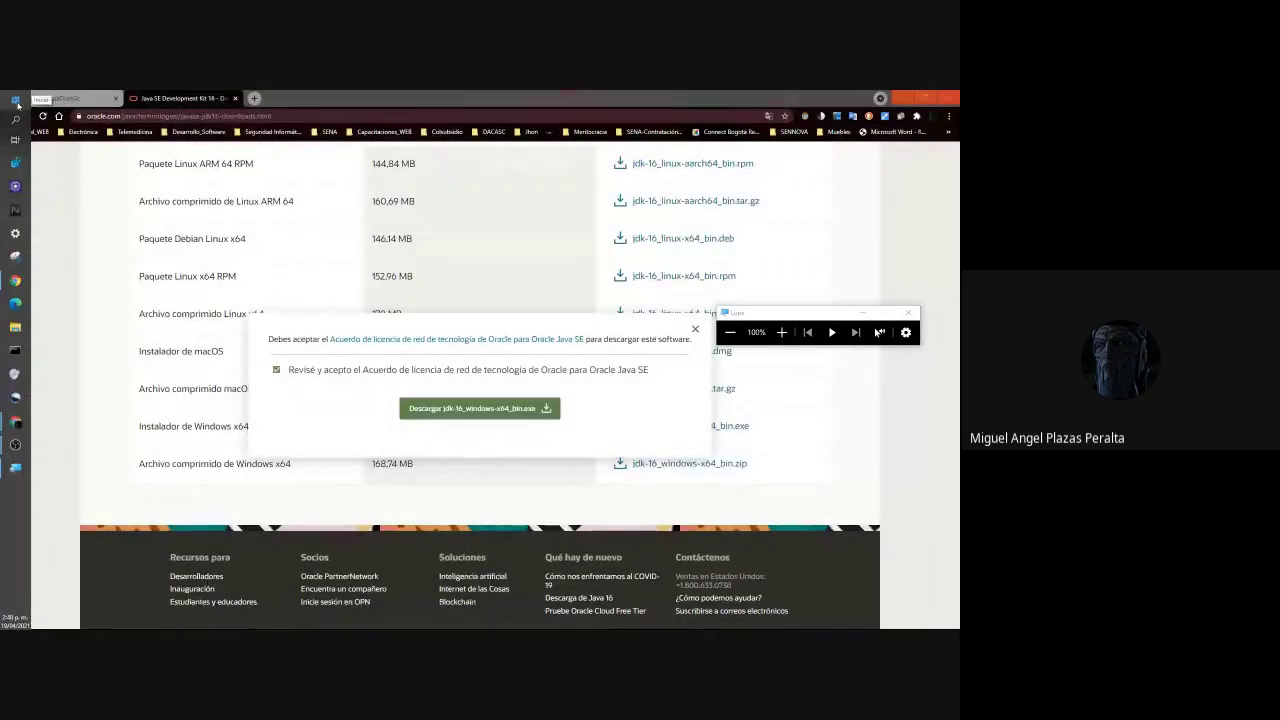
Search Windows for "panel de control" and open the Control Panel.
click(15, 101)
text(p)
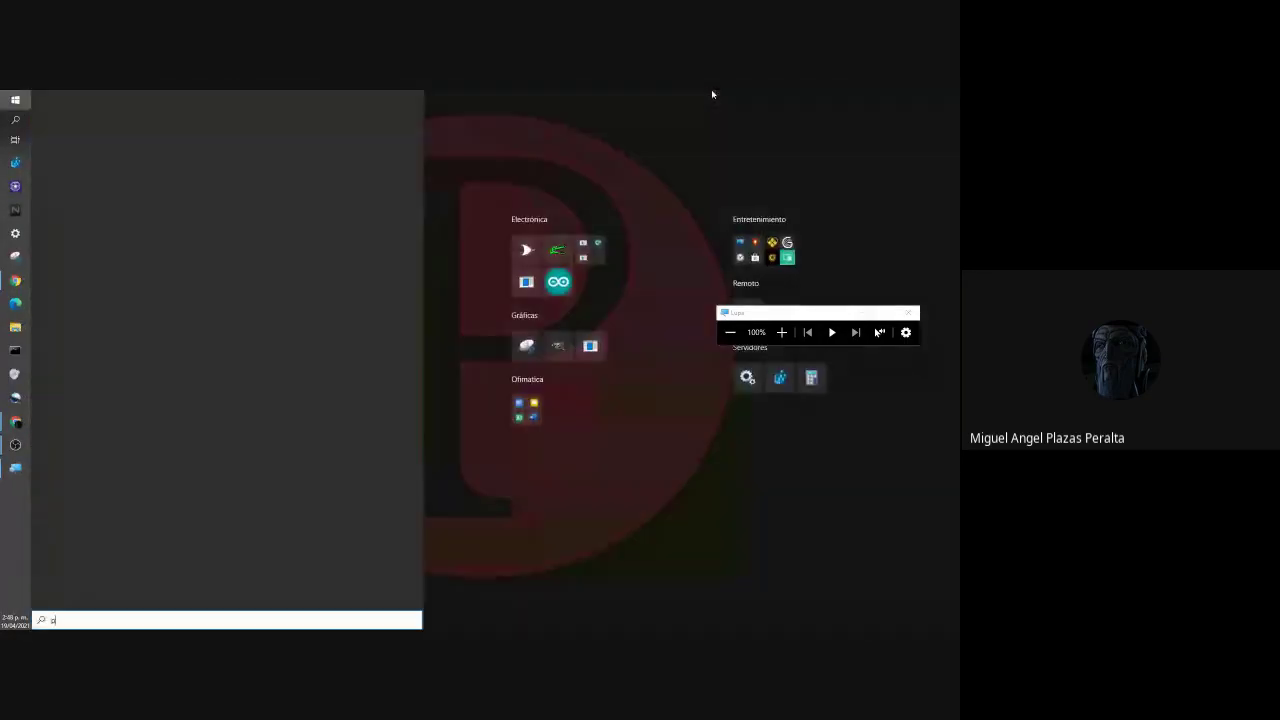
text(anel decontrol)
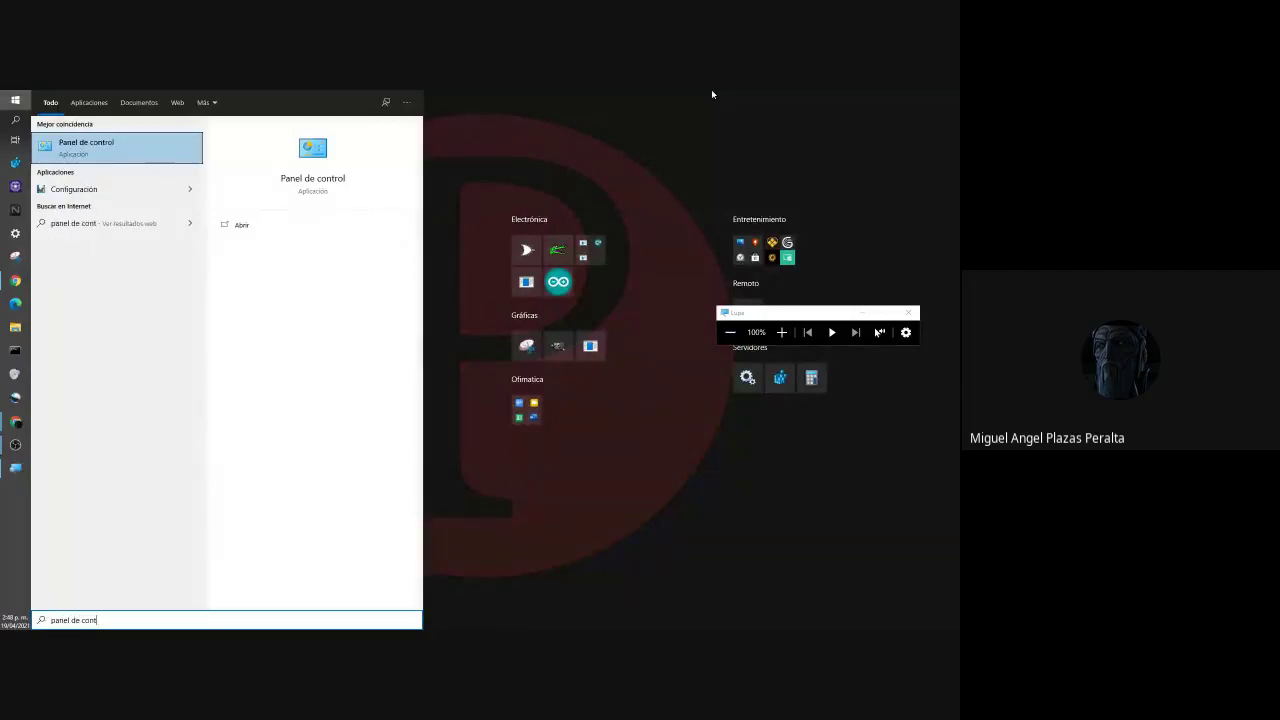
key(Escape)
key(Escape)
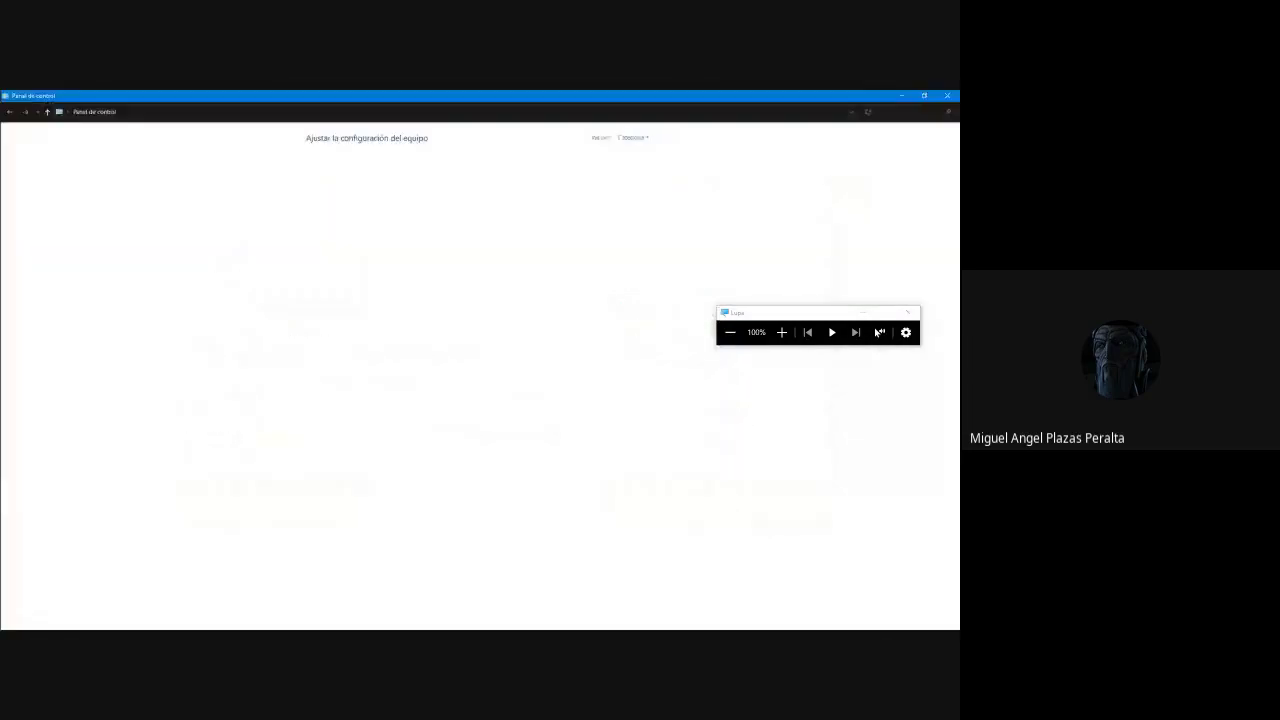
Open the environment variables from the advanced system settings, reached through Sistema y seguridad > Sistema.
click(370, 166)
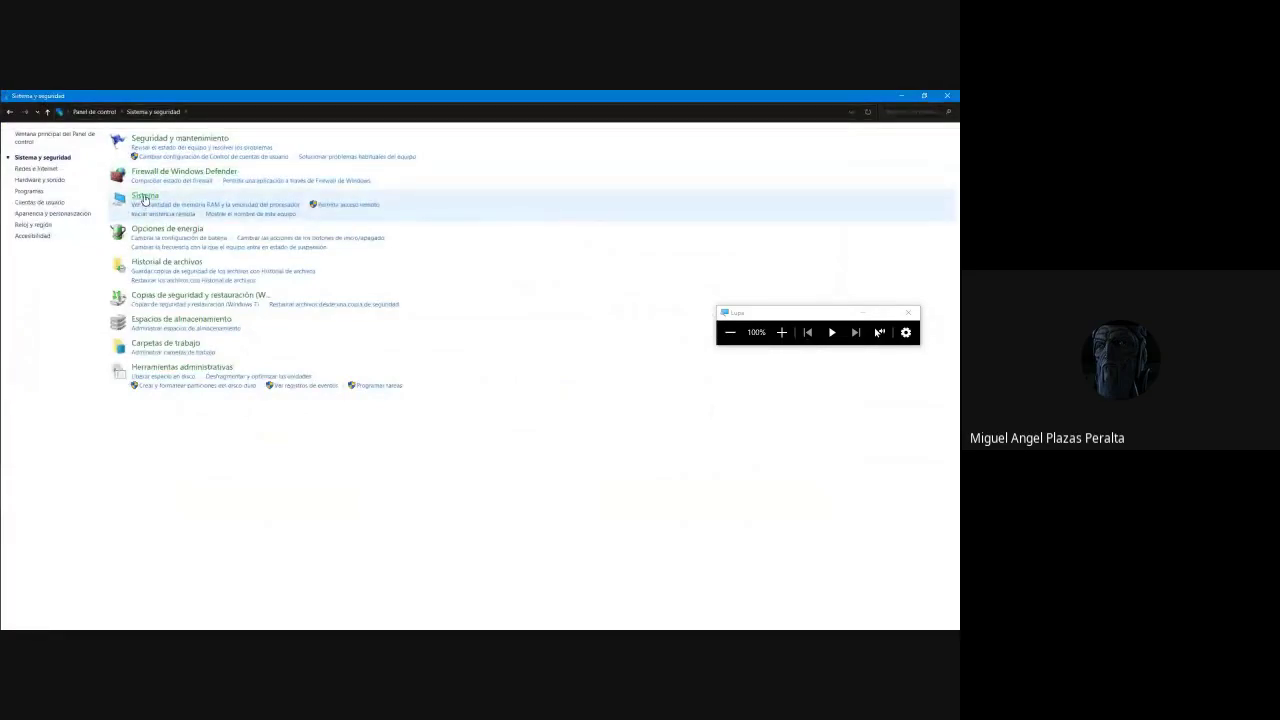
click(144, 197)
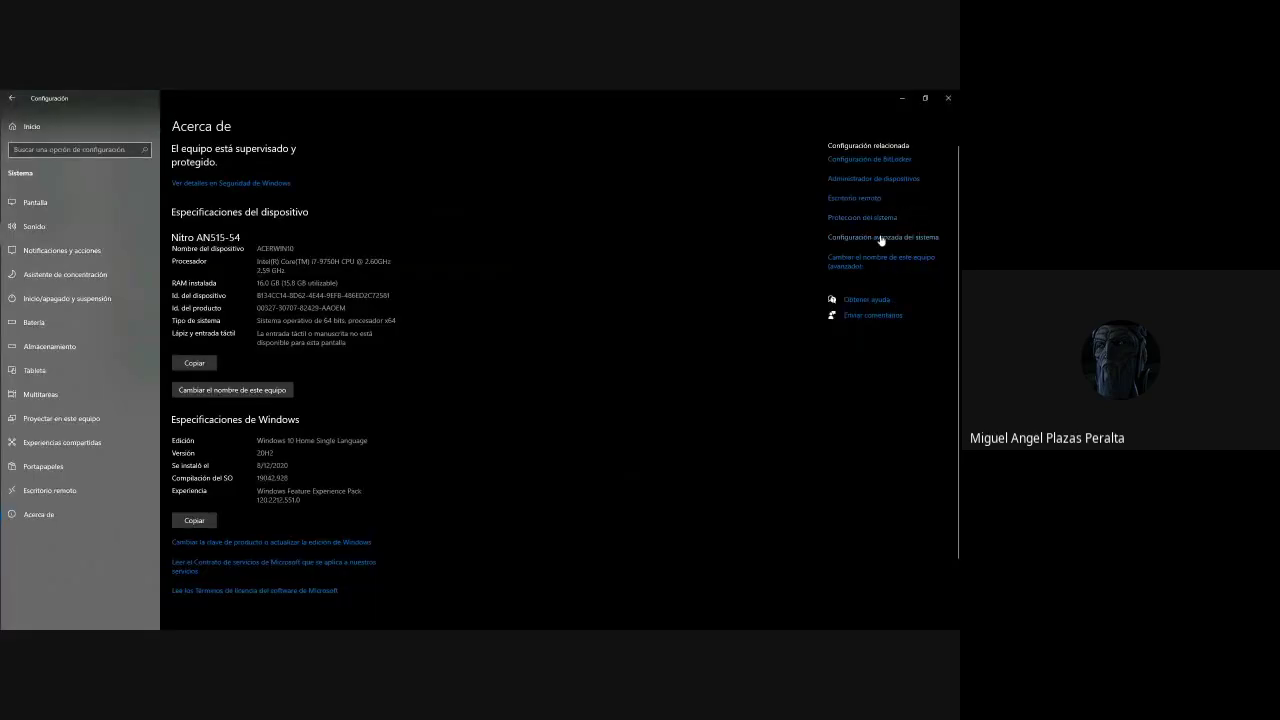
click(878, 240)
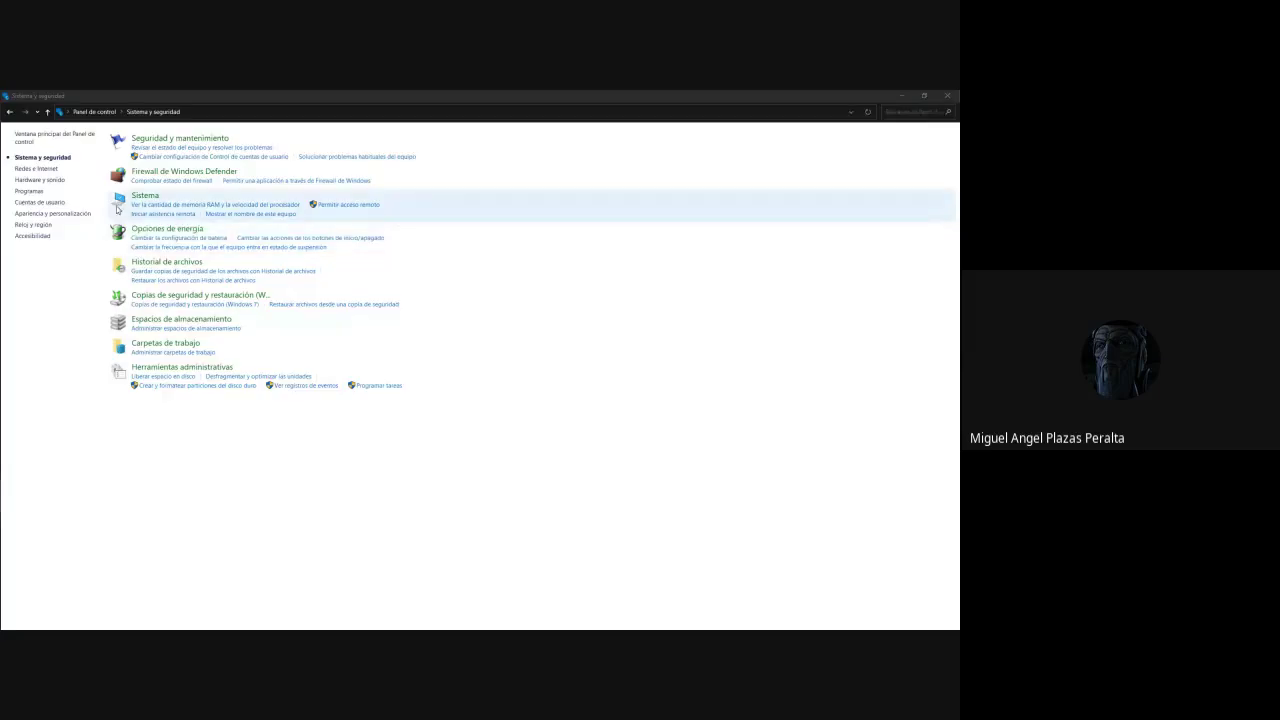
click(150, 197)
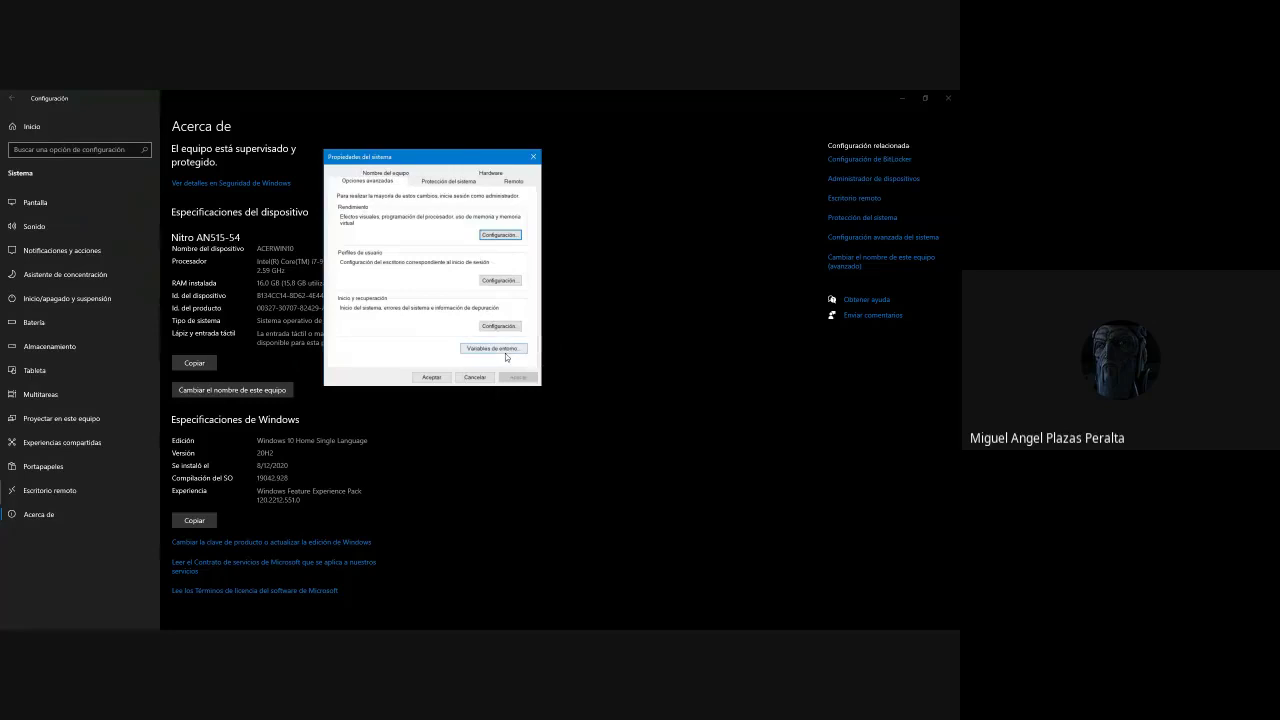
click(505, 352)
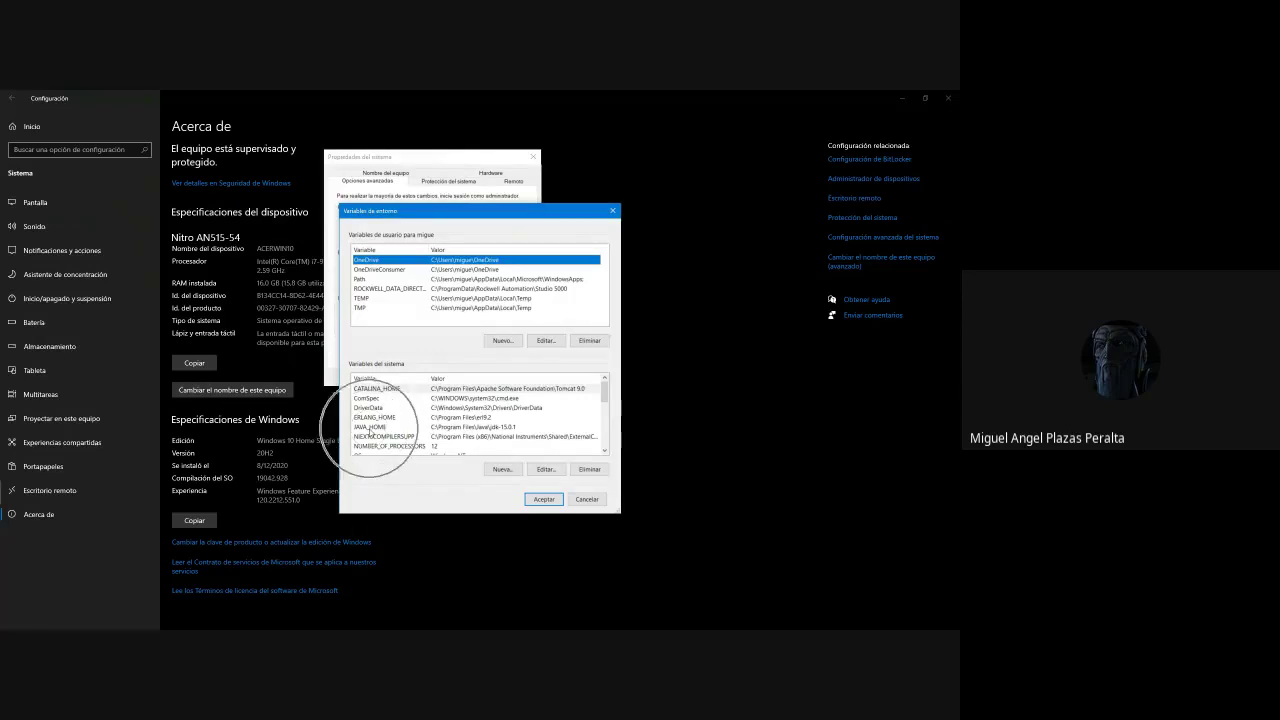
Magnify the system variables list to examine JAVA_HOME, and open that variable for editing.
click(372, 427)
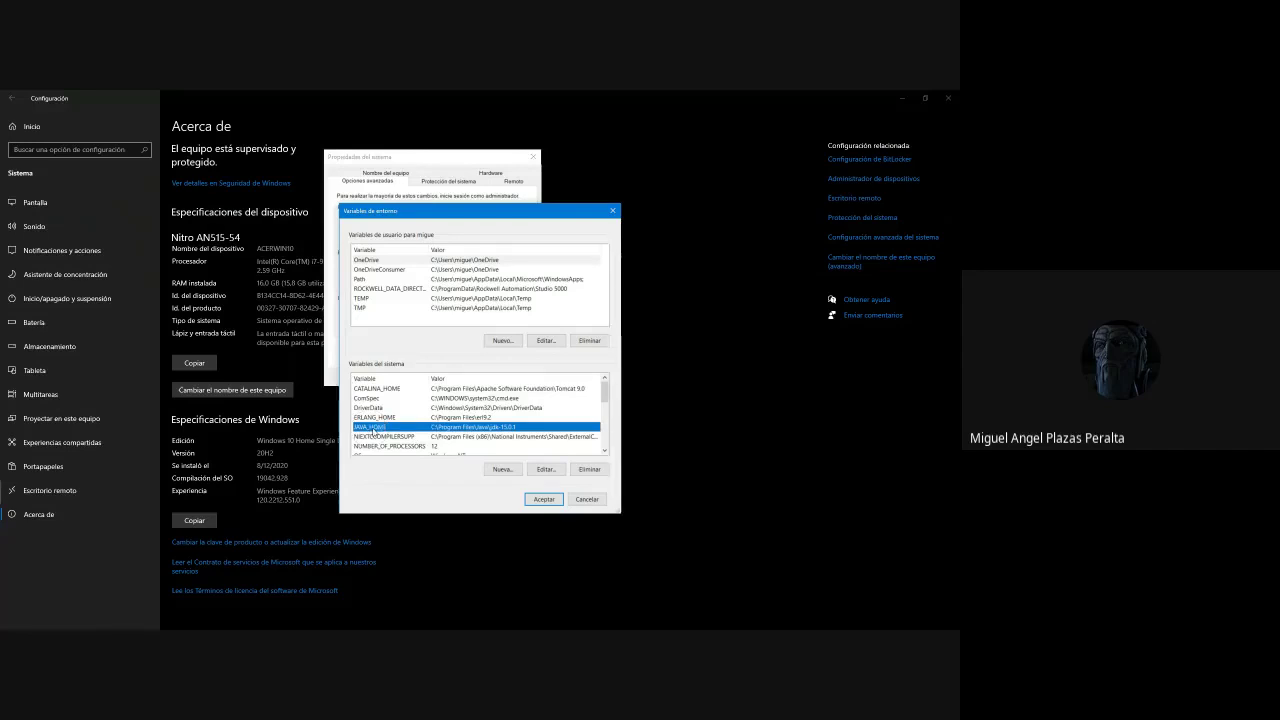
key(super+plus)
key(super+plus)
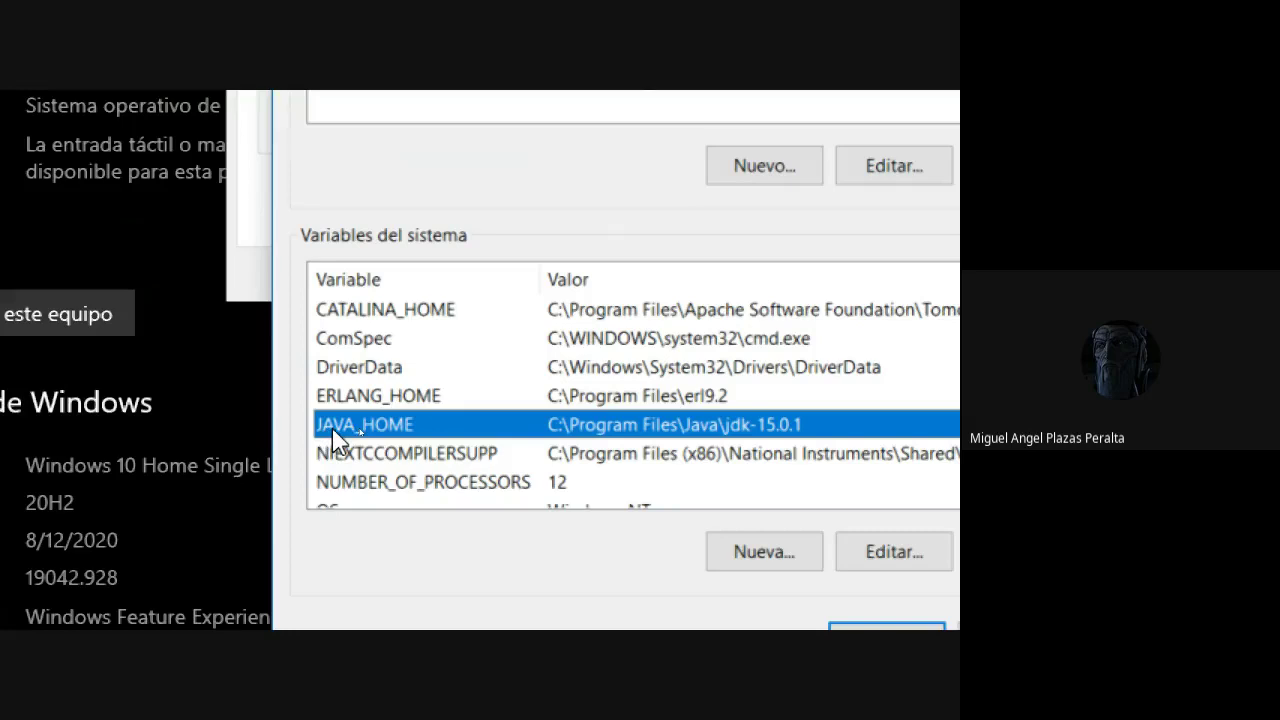
key(super+minus)
key(super+minus)
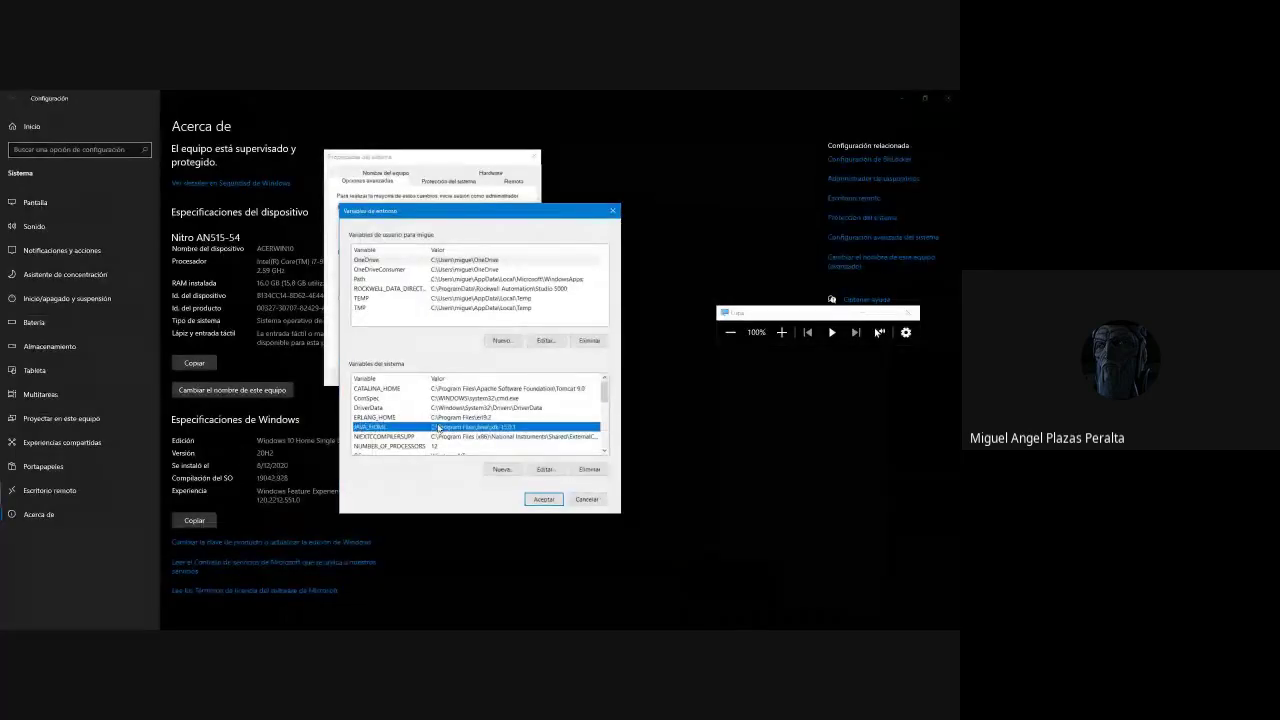
key(super+plus)
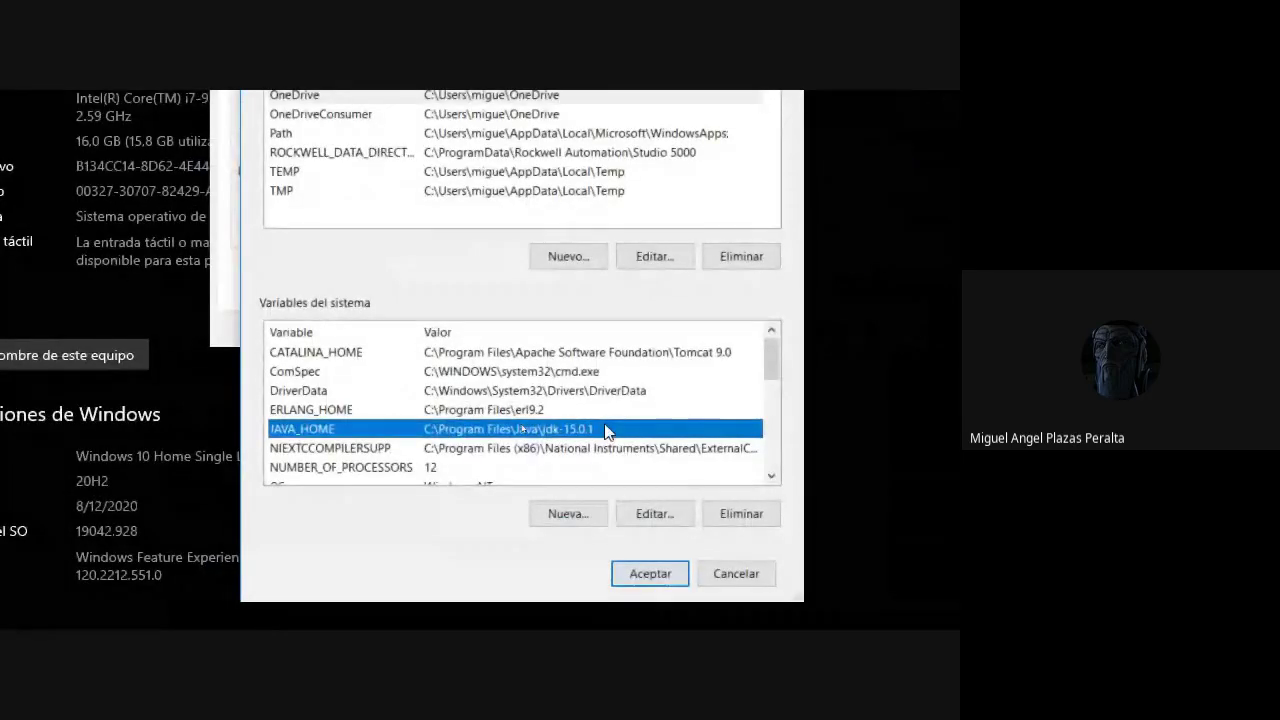
click(564, 431)
click(656, 518)
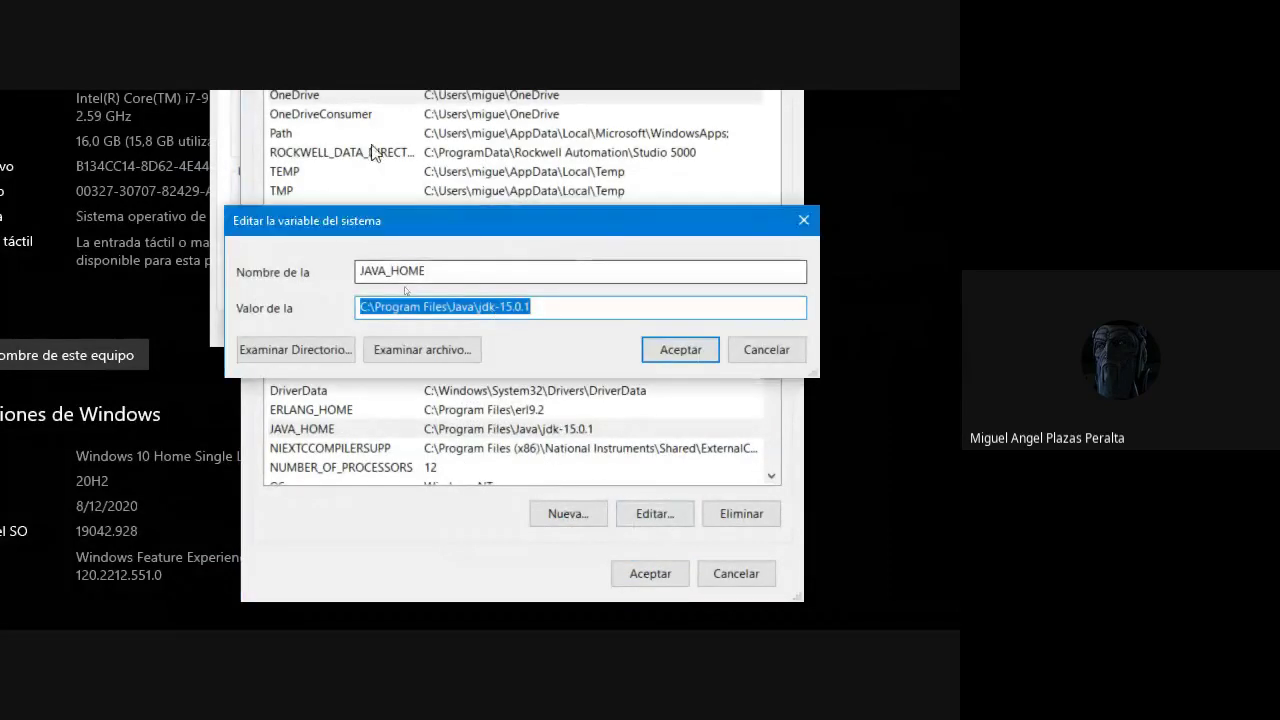
click(562, 307)
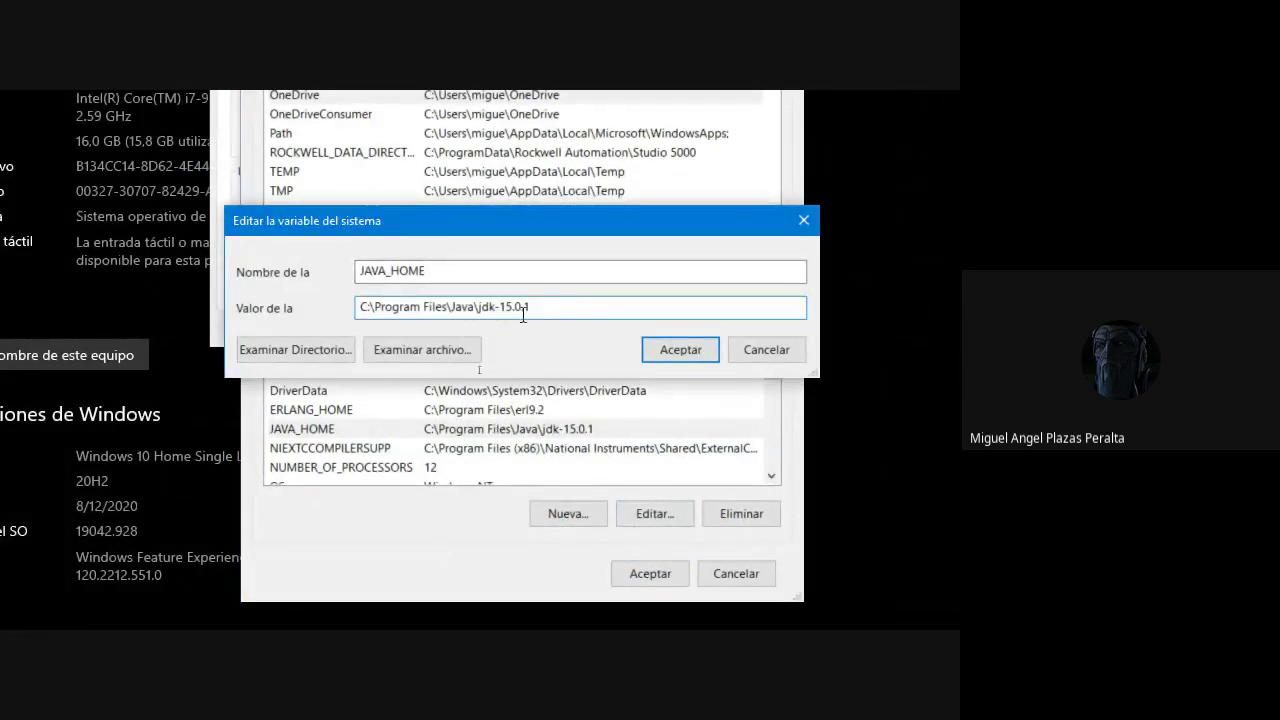
Browse for the JAVA_HOME directory, expanding Este equipo, drive C, Archivos de programa and its Java folder to find the JDK folder.
click(308, 352)
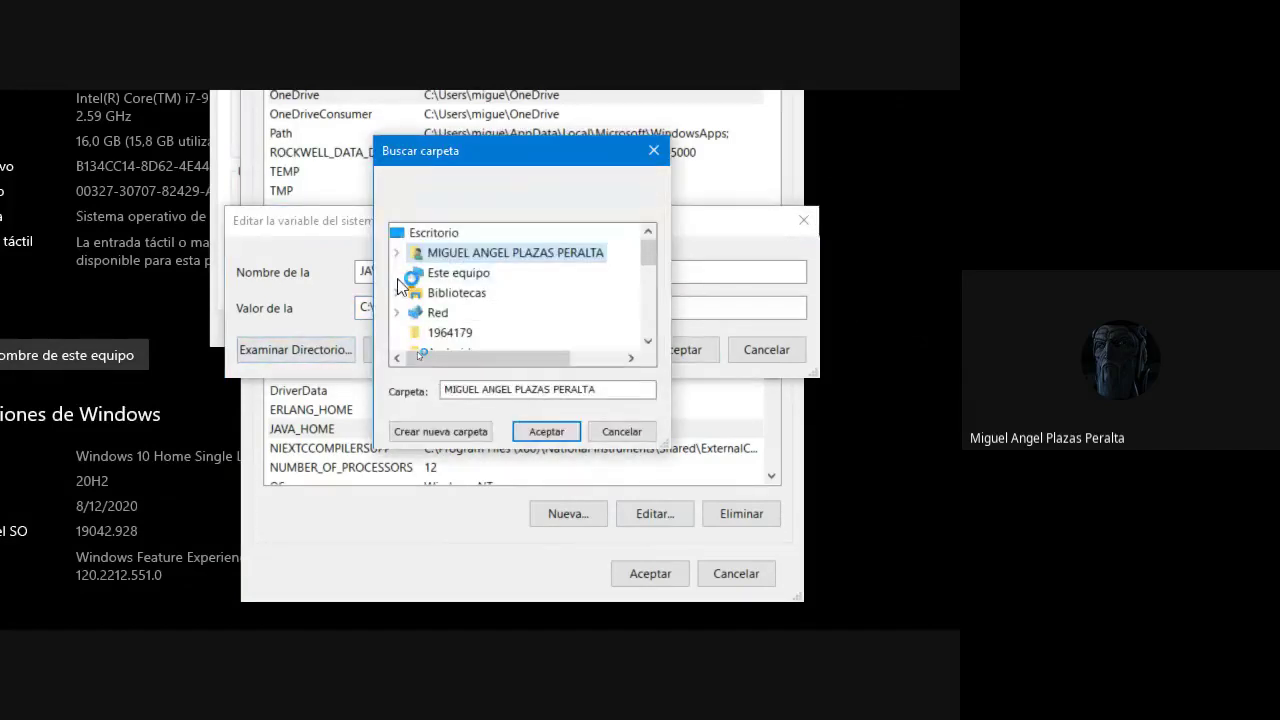
double_click(420, 275)
scroll(487, 298, down, 2)
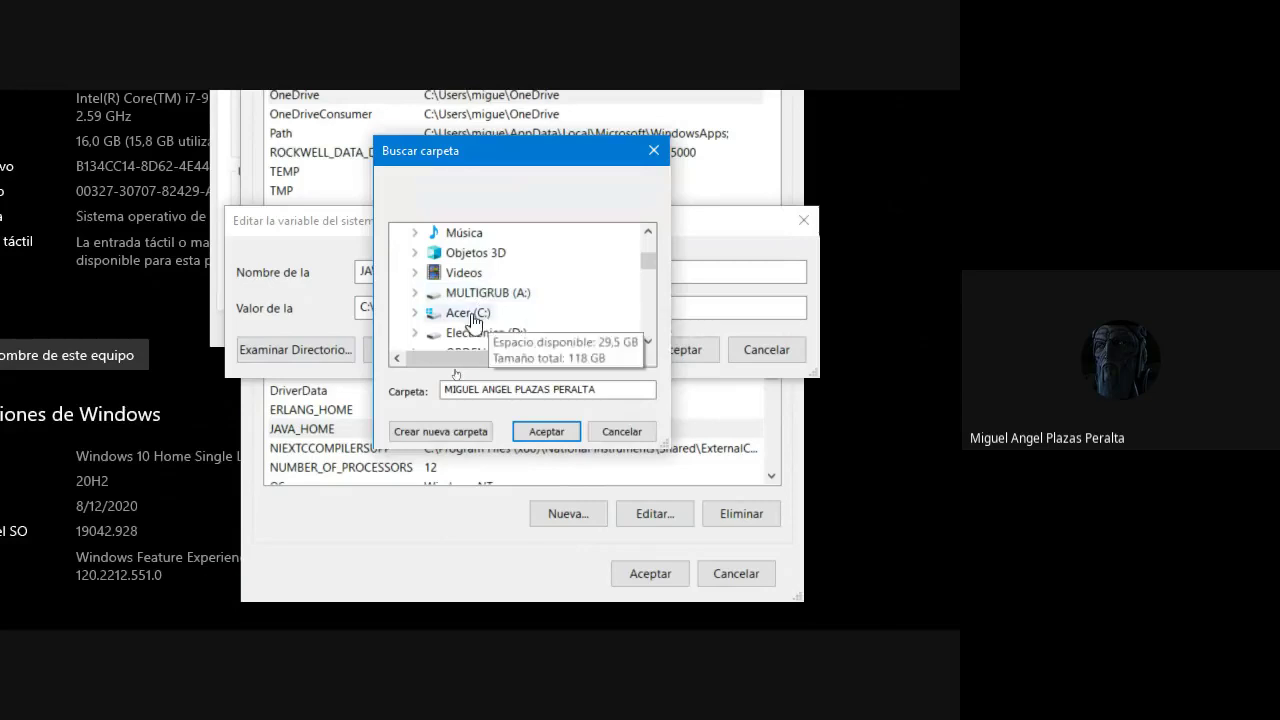
double_click(472, 313)
double_click(552, 312)
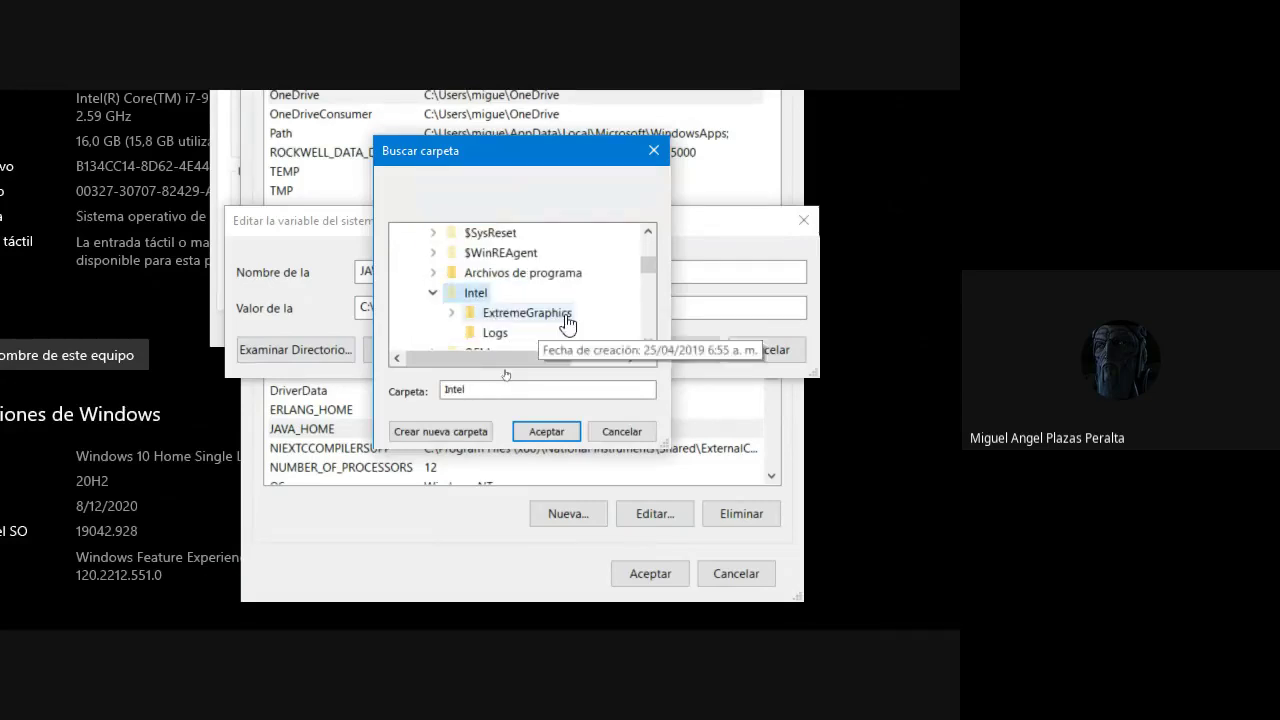
mouse_move(649, 261)
mouse_down()
mouse_move(650, 249)
mouse_move(655, 278)
mouse_up()
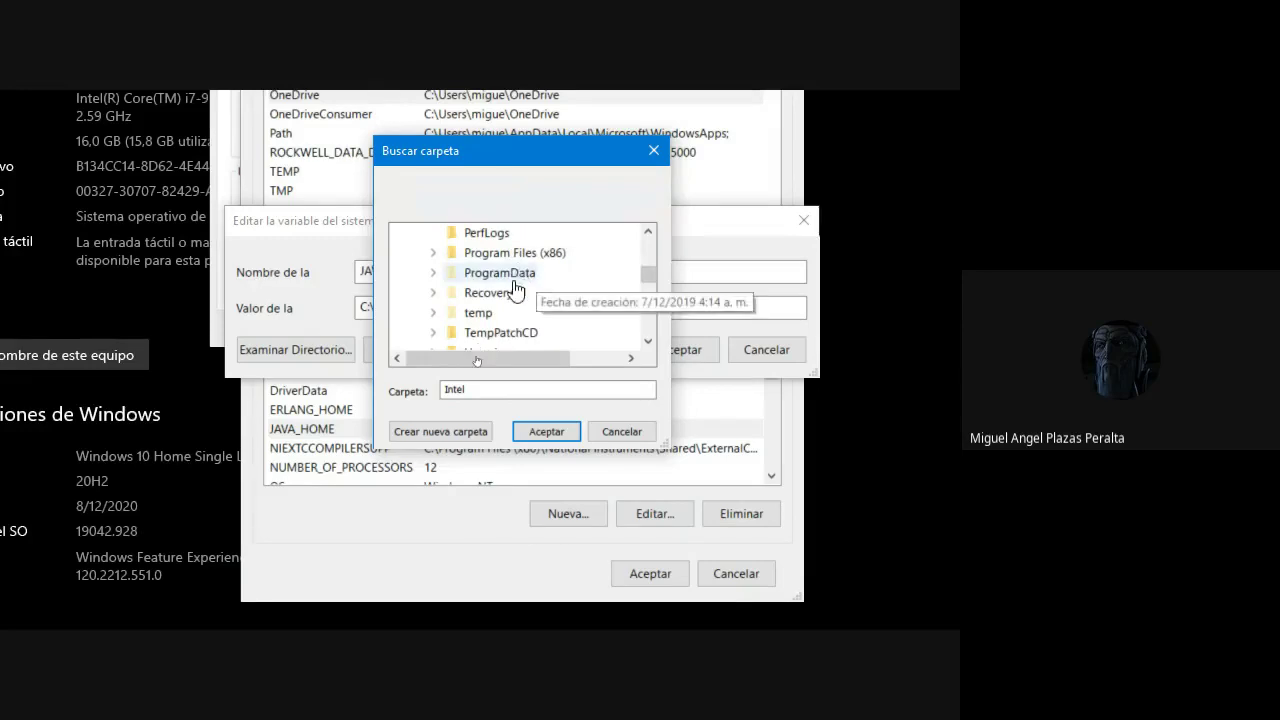
scroll(540, 262, up, 2)
double_click(540, 262)
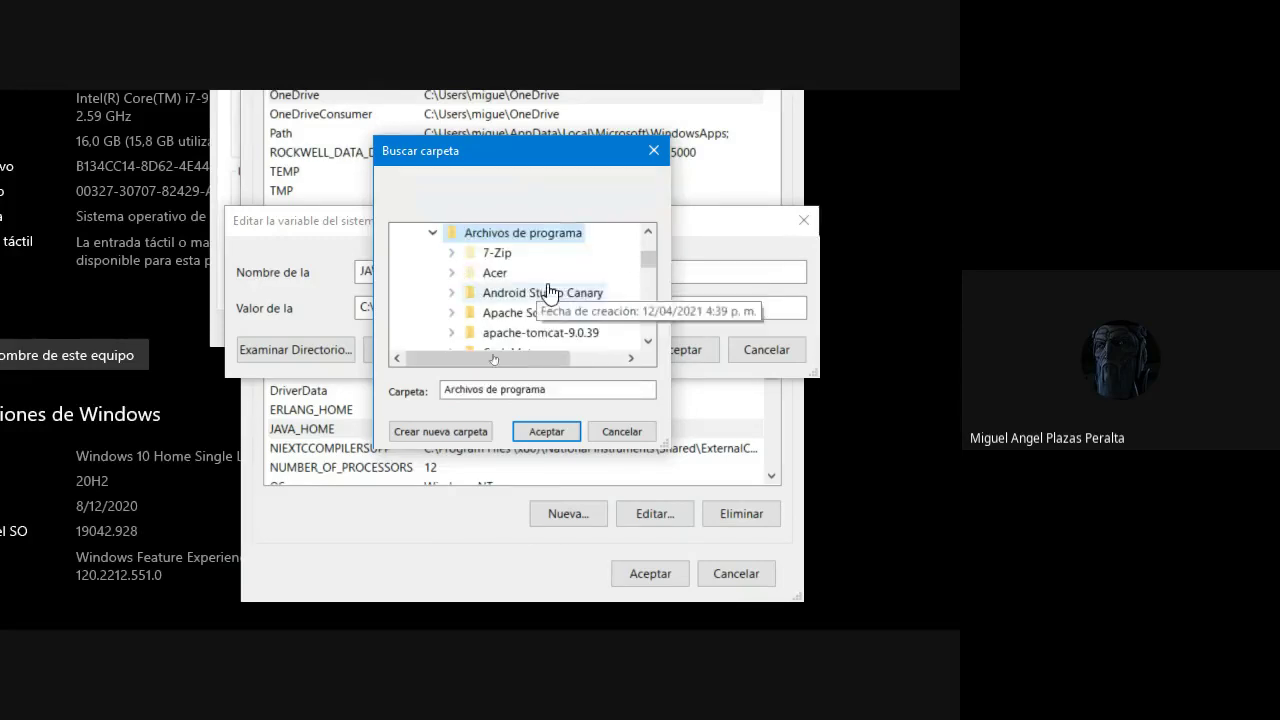
drag(654, 255, 654, 274)
click(453, 275)
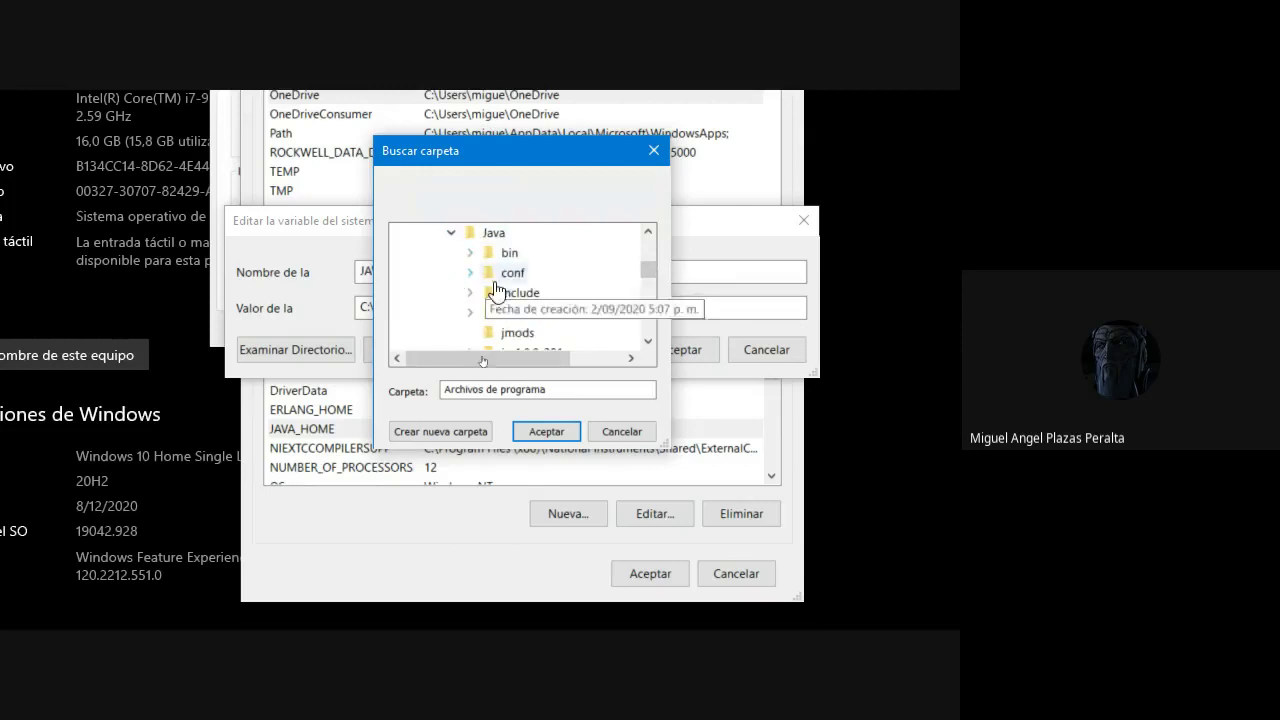
drag(644, 271, 644, 275)
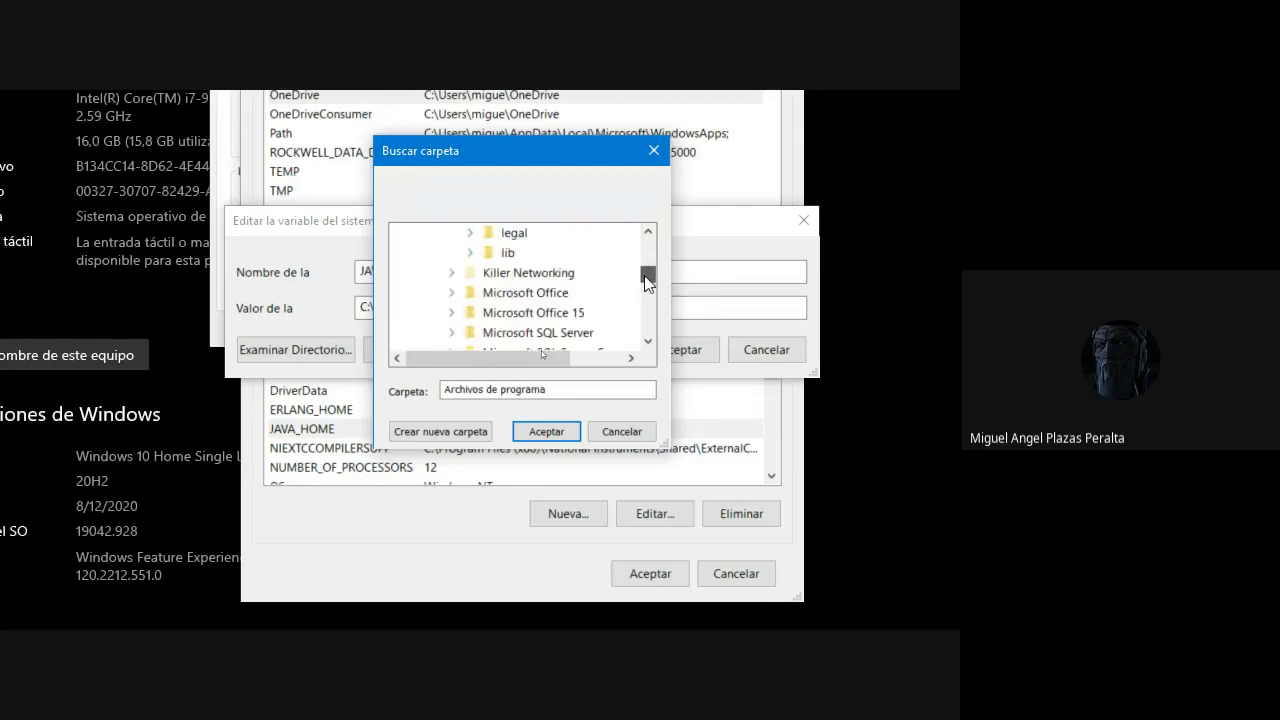